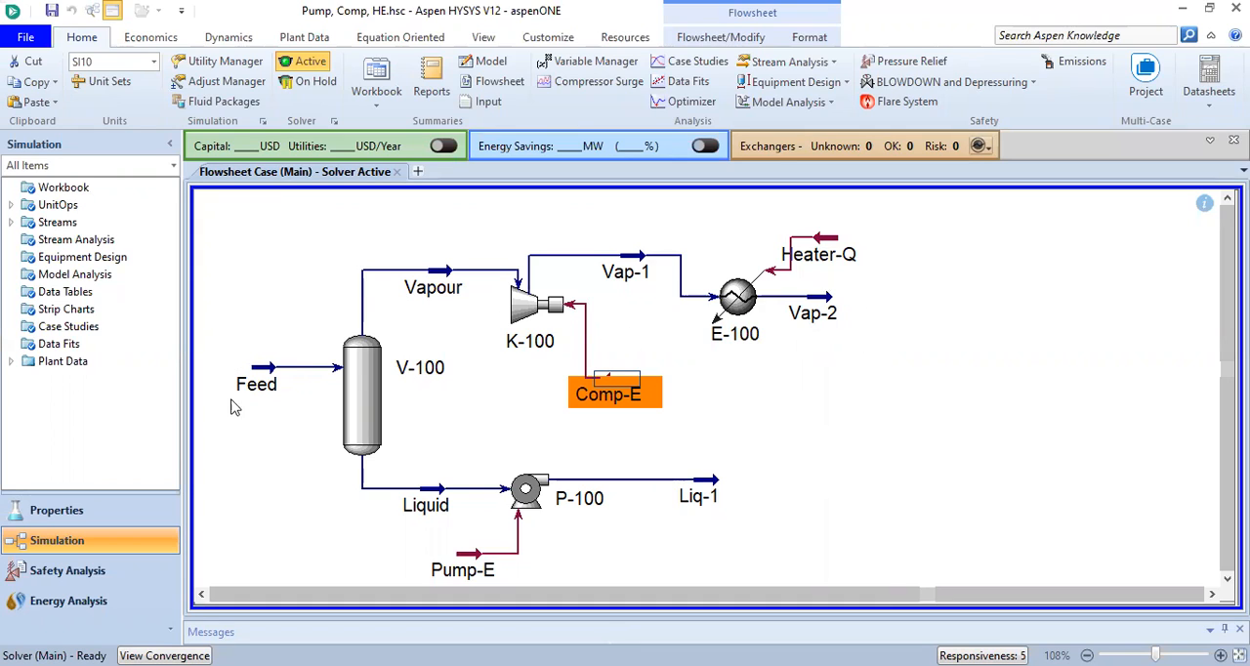
Review the Feed stream's conditions, properties and composition
click(263, 369)
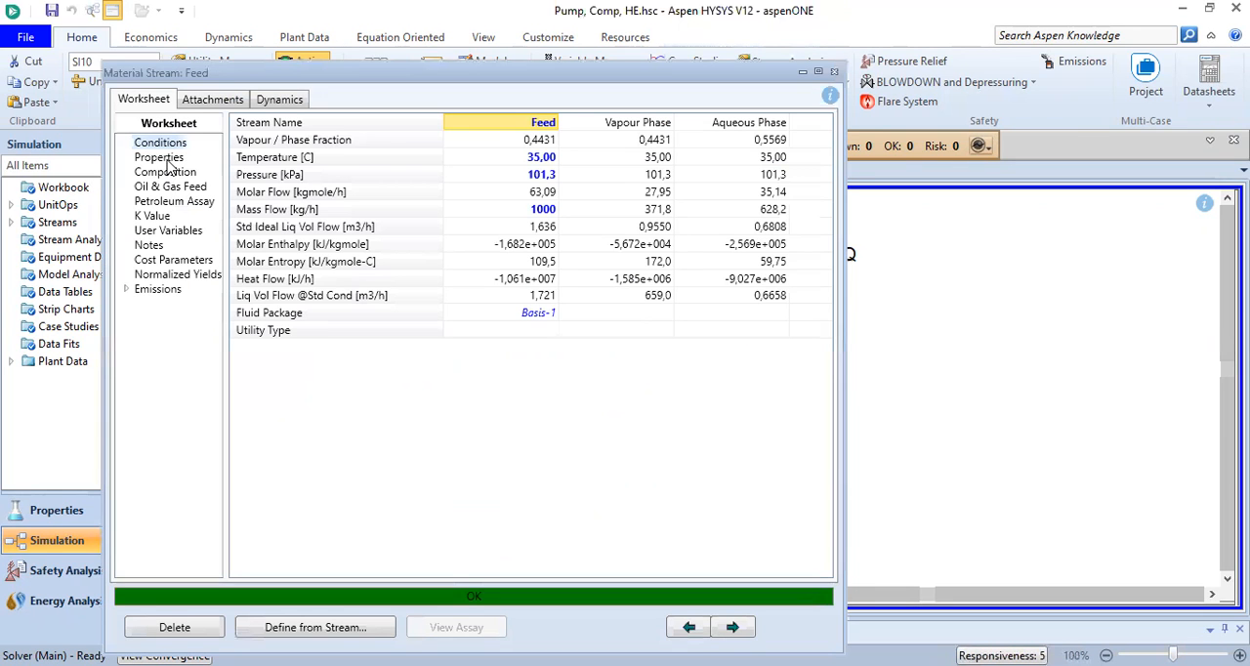
click(159, 158)
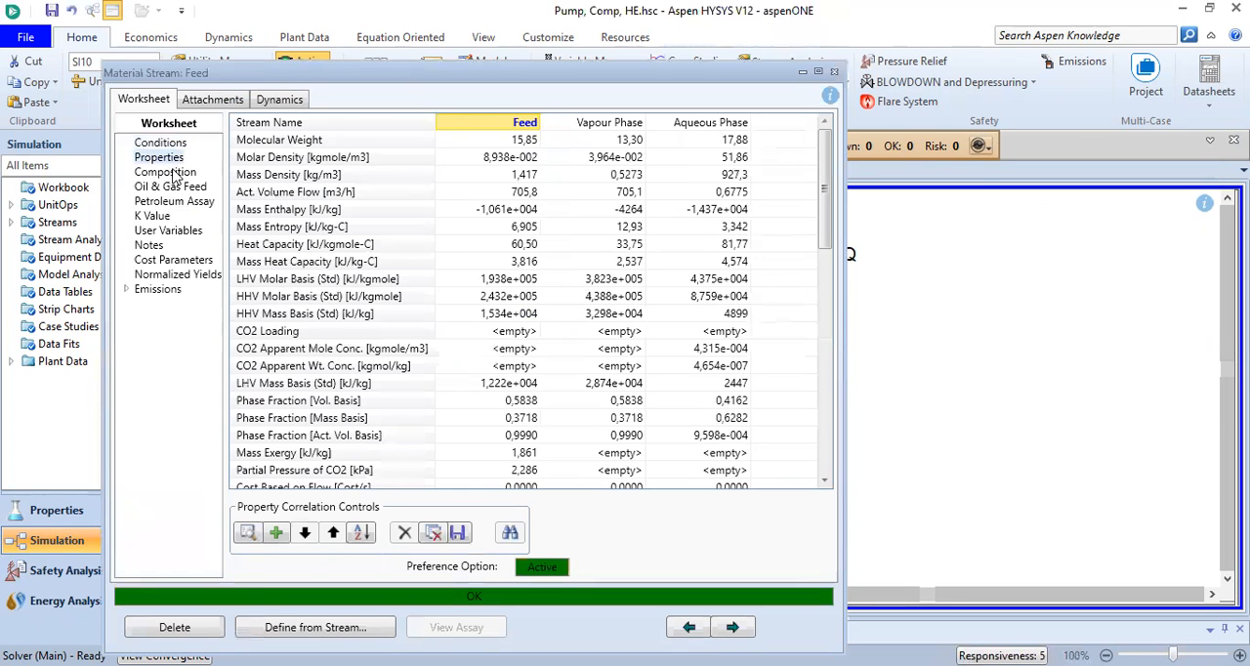
click(175, 177)
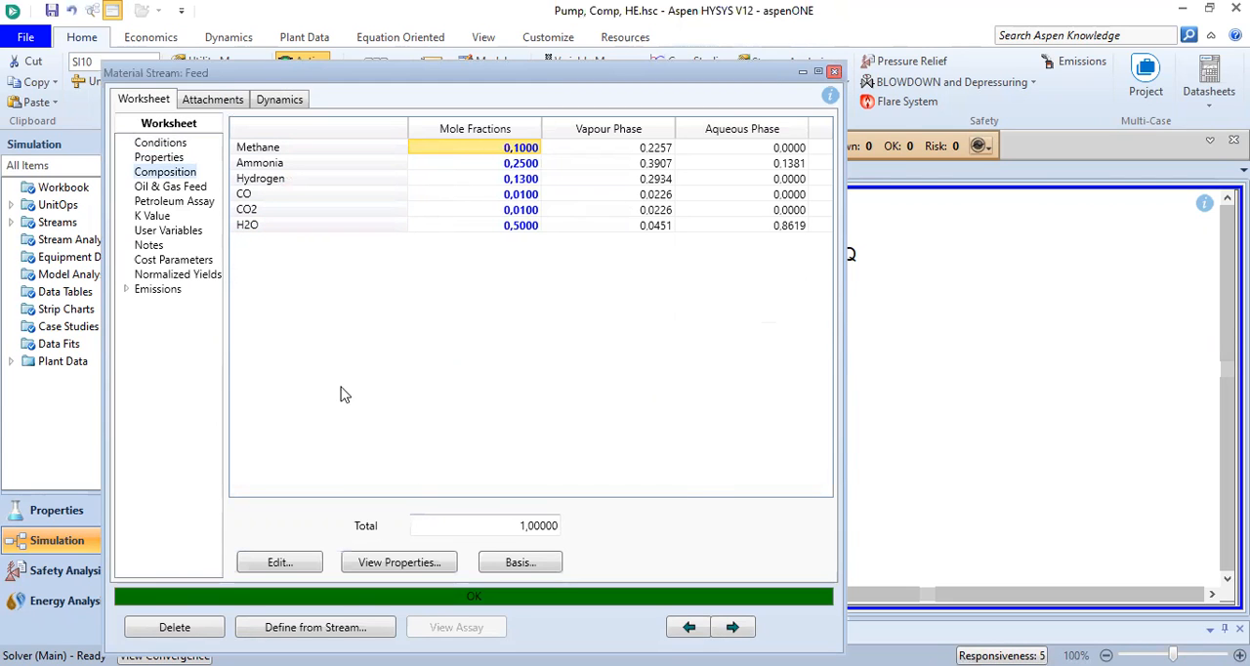
key(Escape)
Check the Liquid stream's summary and re-examine the conditions of the Feed stream's vapour and aqueous phases
mouse_move(383, 414)
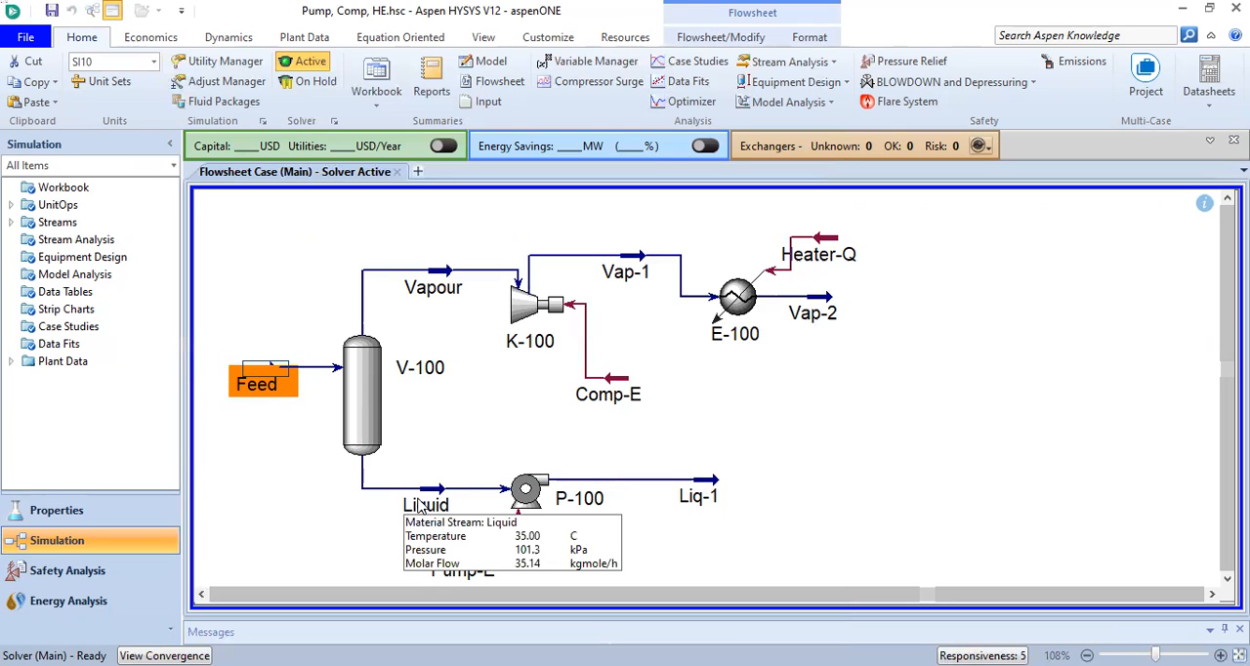
mouse_move(526, 489)
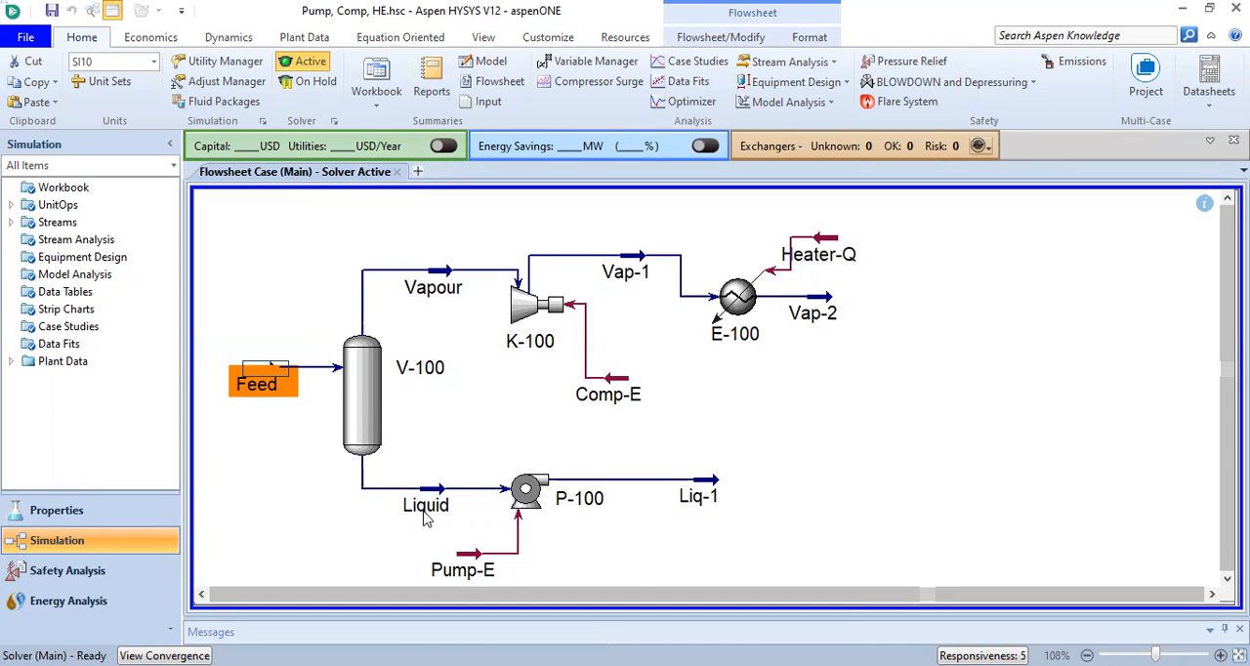
mouse_move(425, 520)
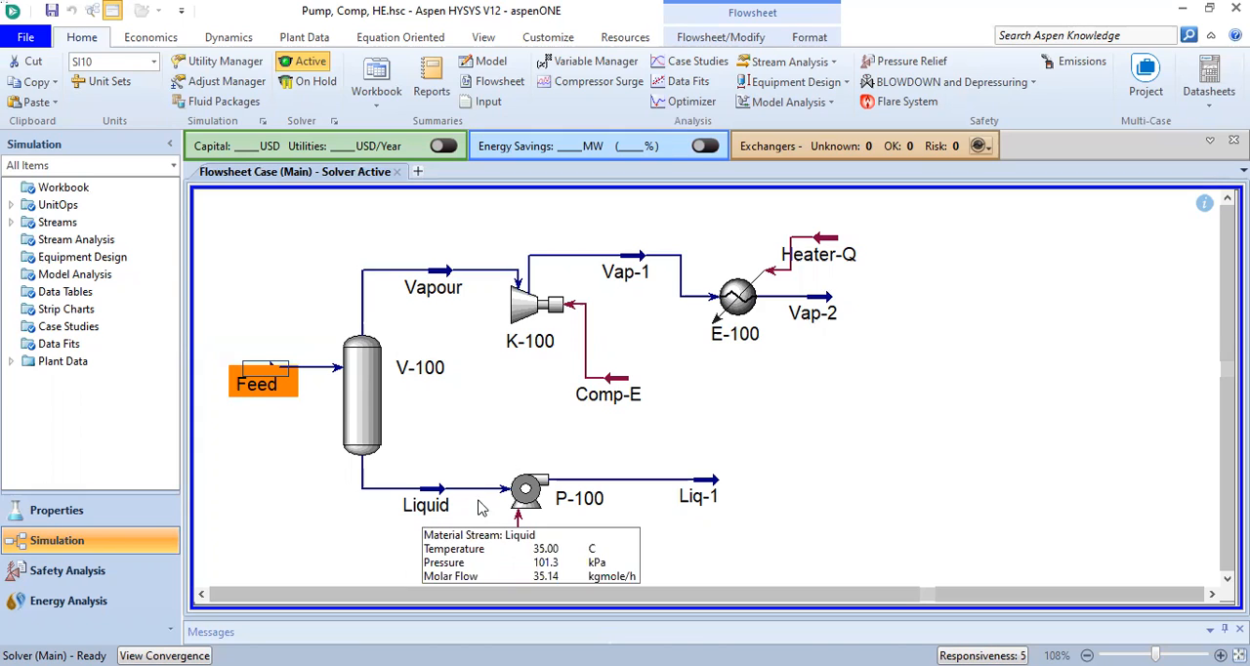
mouse_move(506, 520)
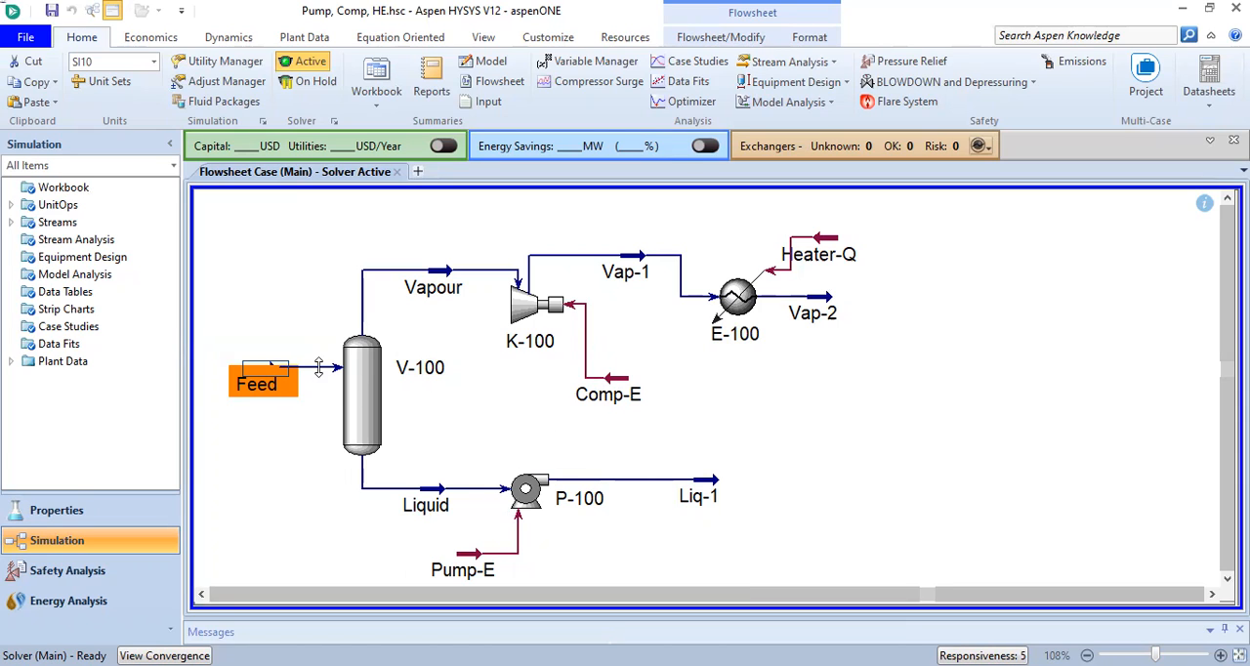
double_click(262, 371)
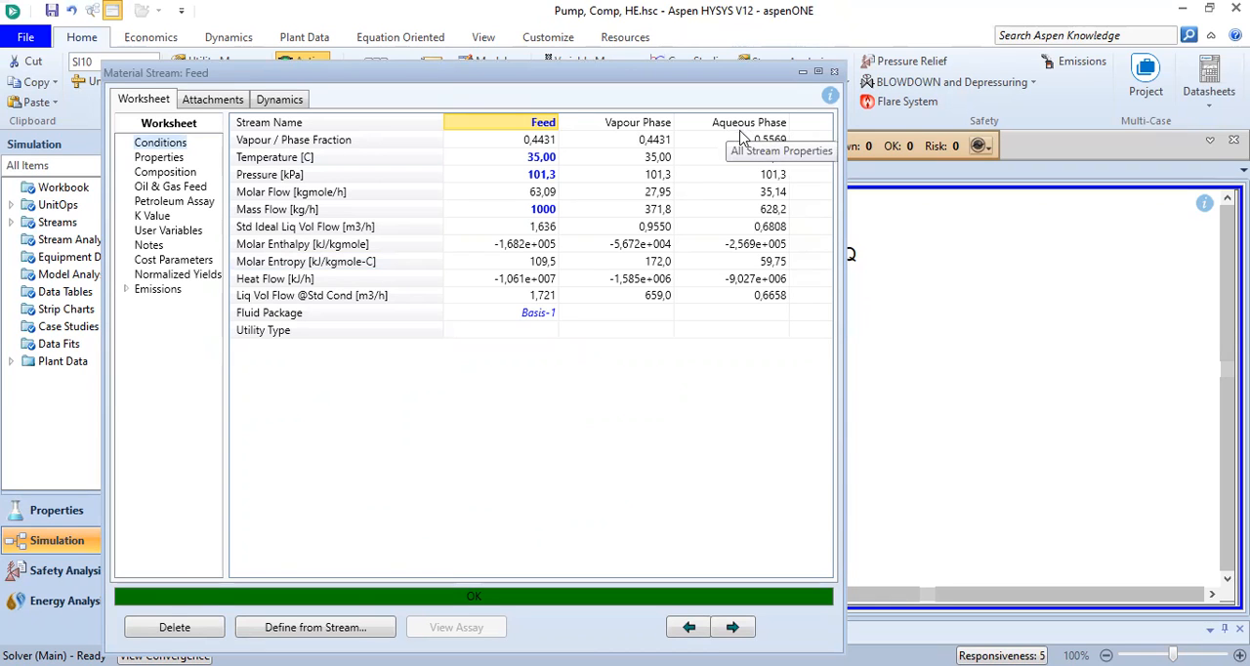
click(834, 72)
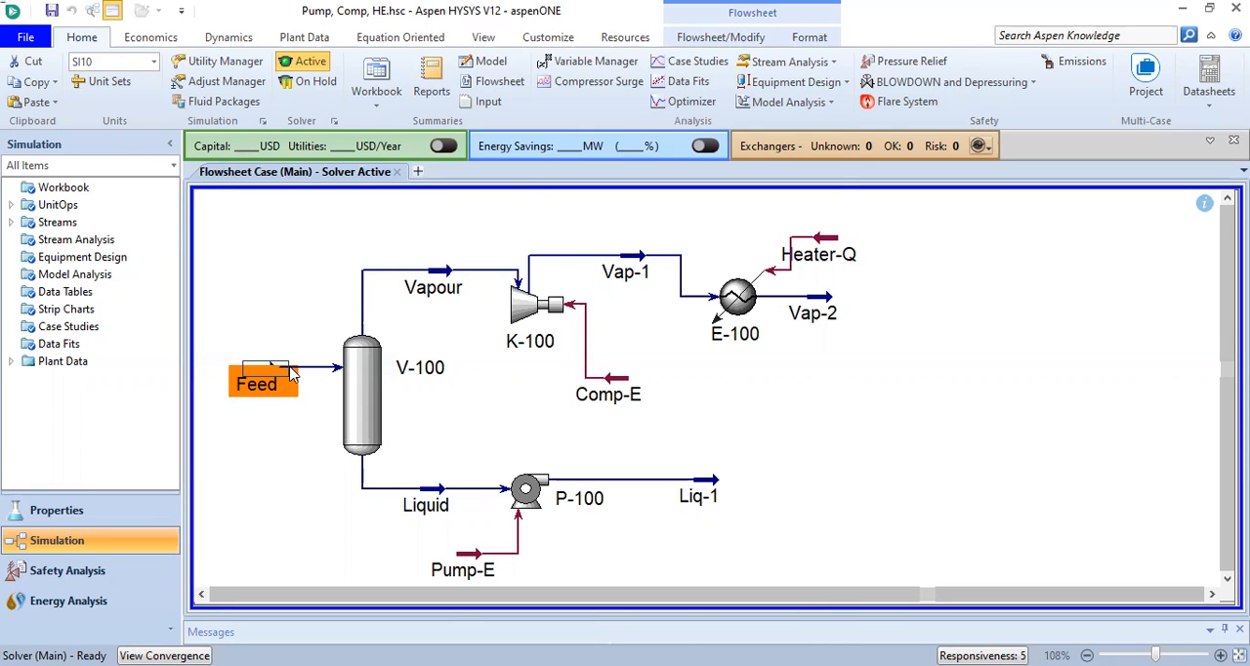
double_click(290, 372)
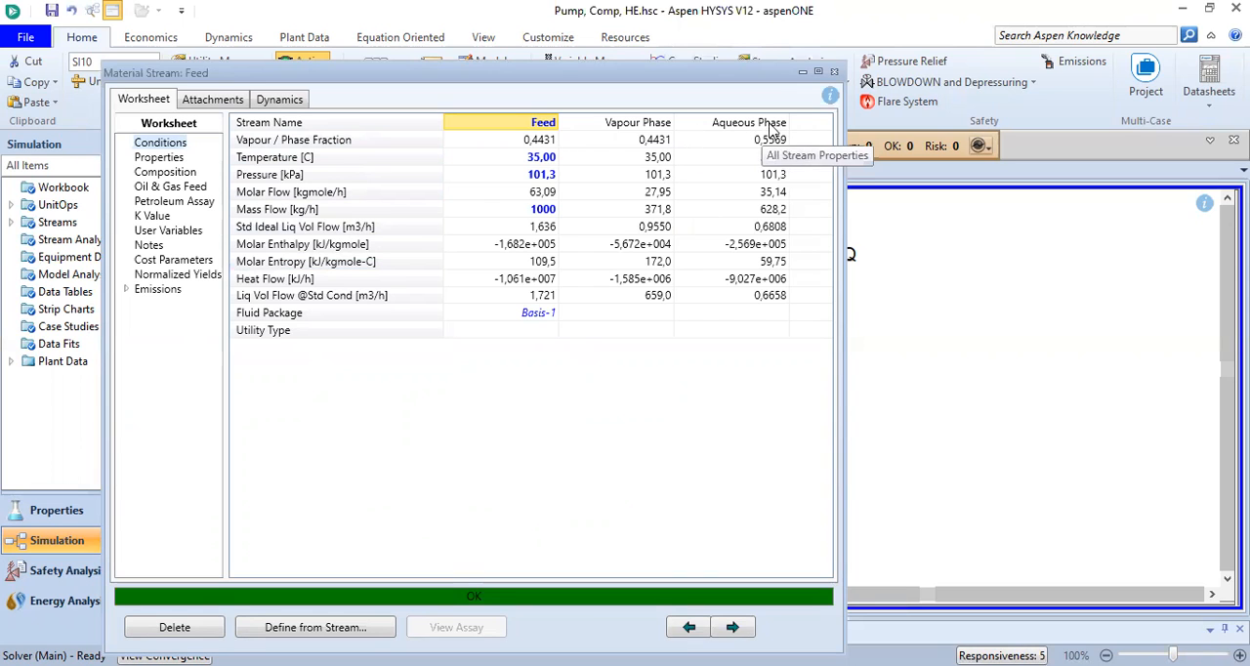
click(835, 73)
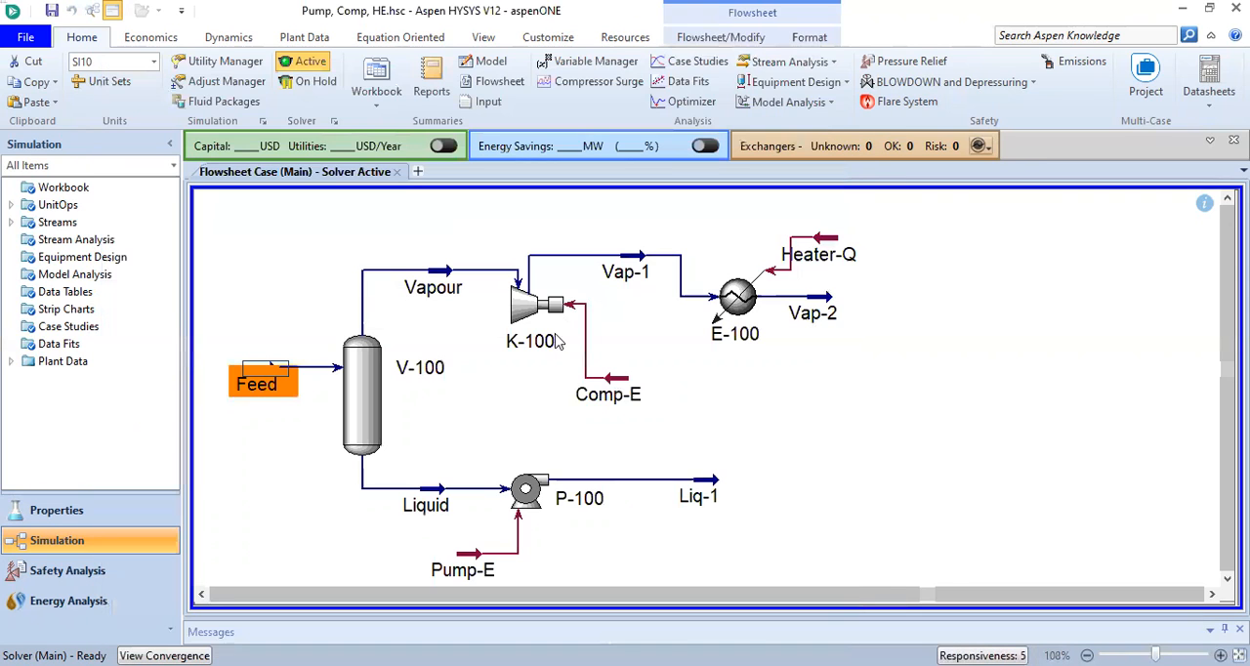
Inspect the Liquid stream, the Vapour stream's conditions and the compressor K-100
click(435, 500)
double_click(435, 500)
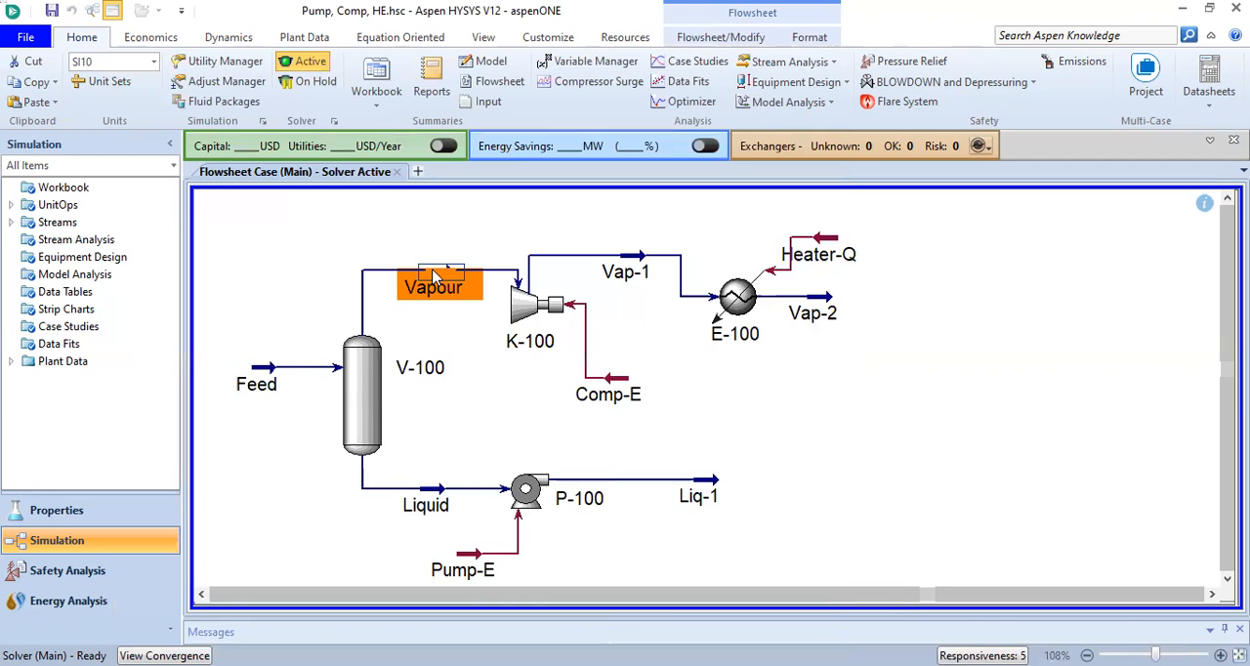
double_click(432, 282)
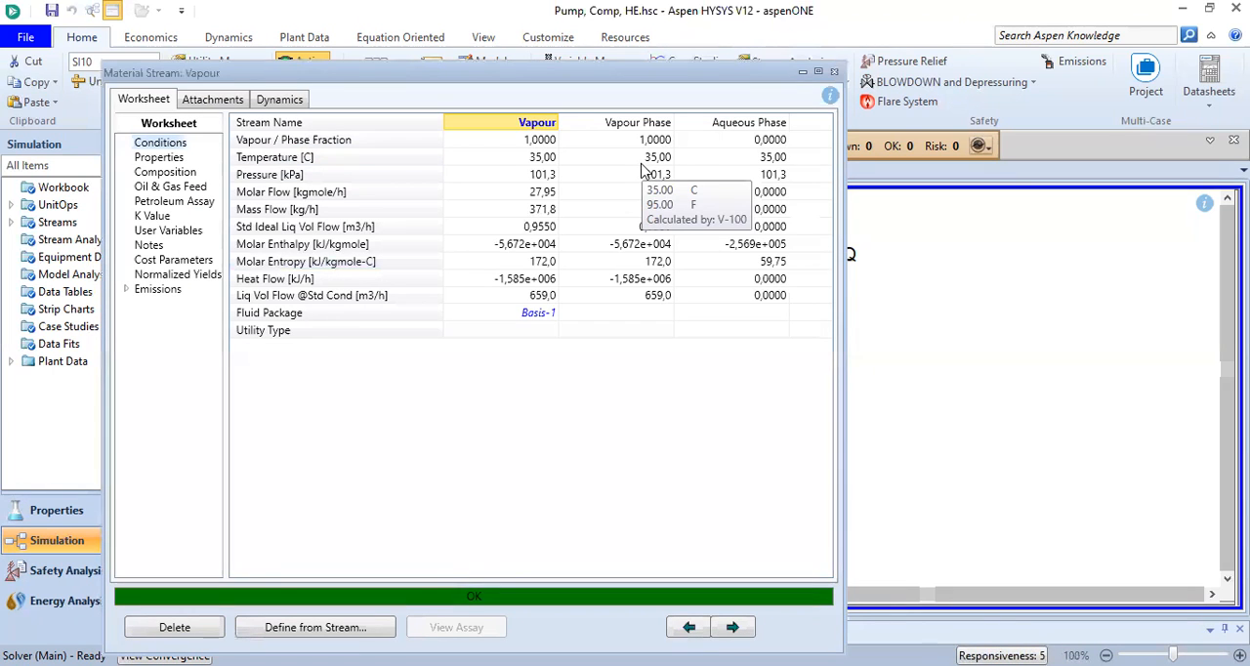
click(835, 73)
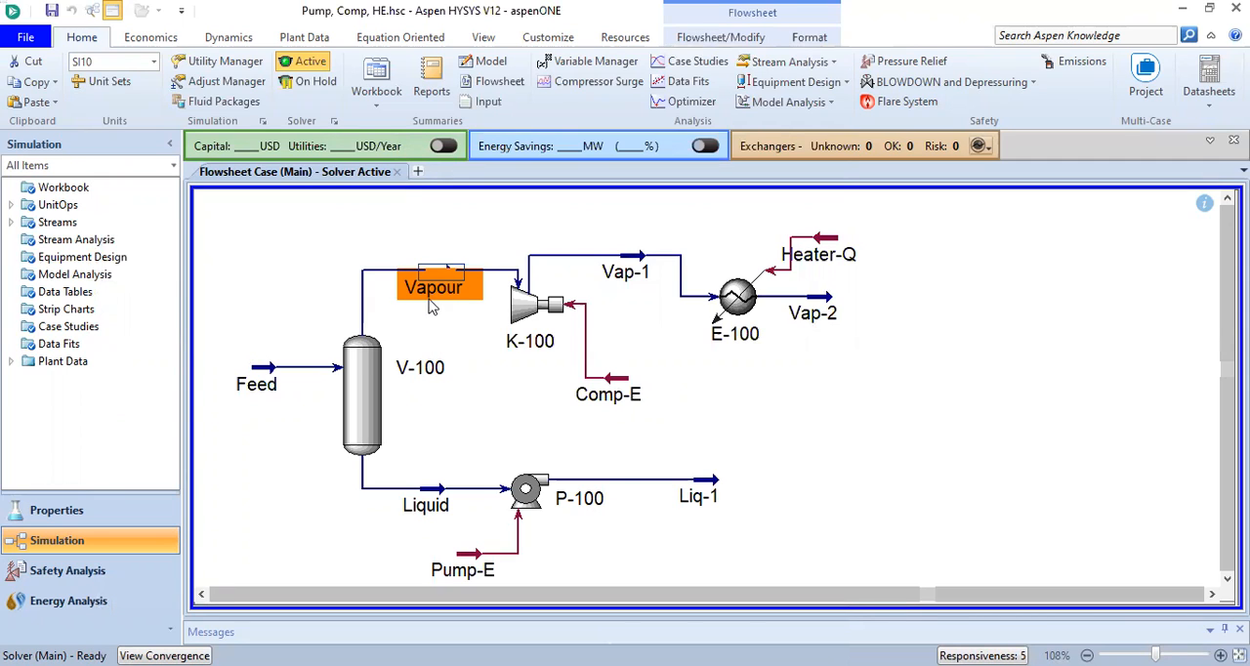
double_click(532, 308)
key(Escape)
Move the Comp-E energy stream slightly away from compressor K-100 and the Vap-2 stream farther from heater E-100
click(625, 386)
drag(603, 410, 629, 410)
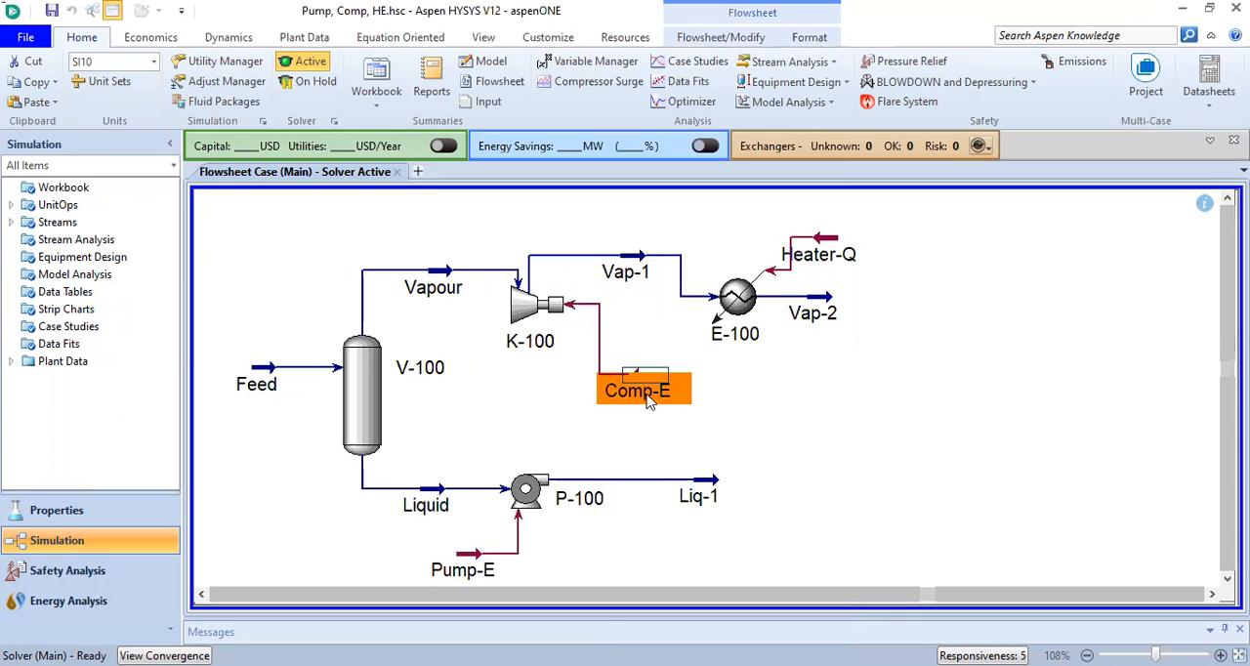
mouse_move(630, 411)
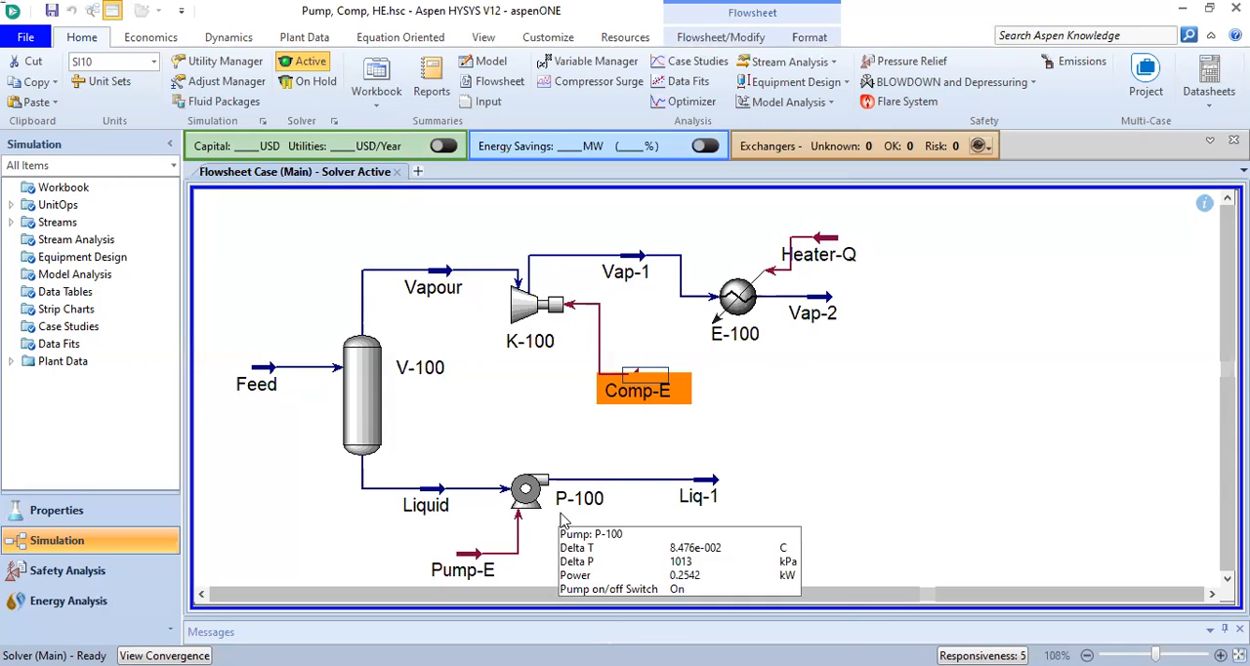
mouse_move(436, 578)
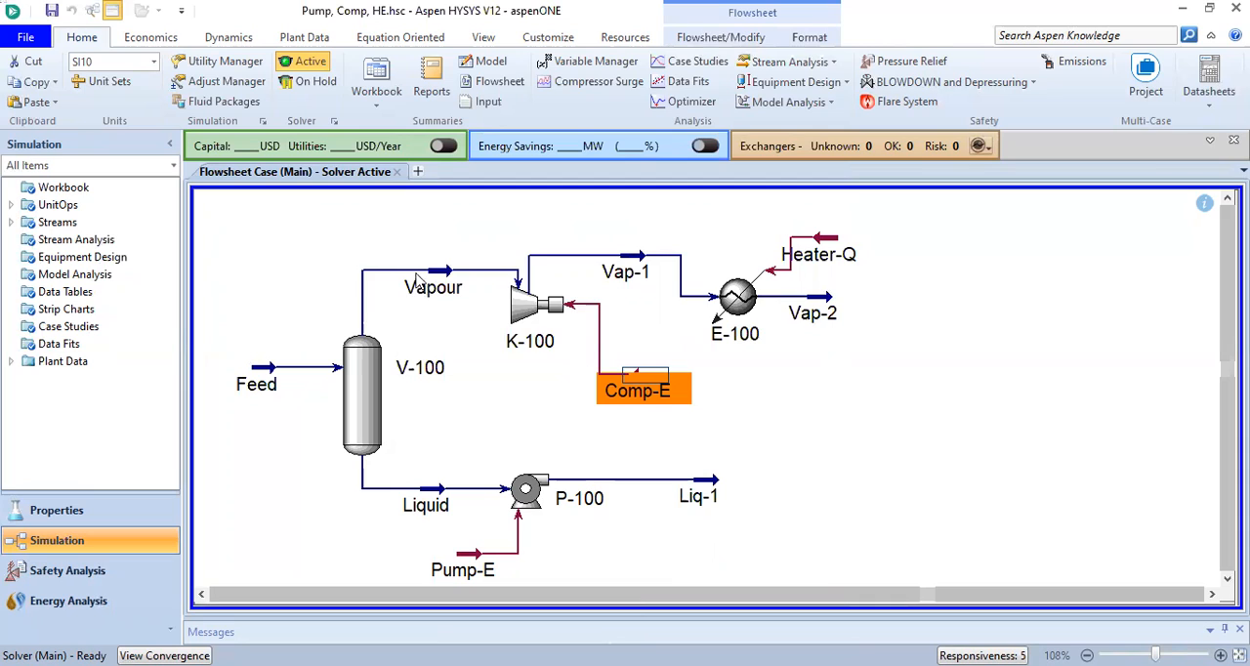
mouse_move(636, 273)
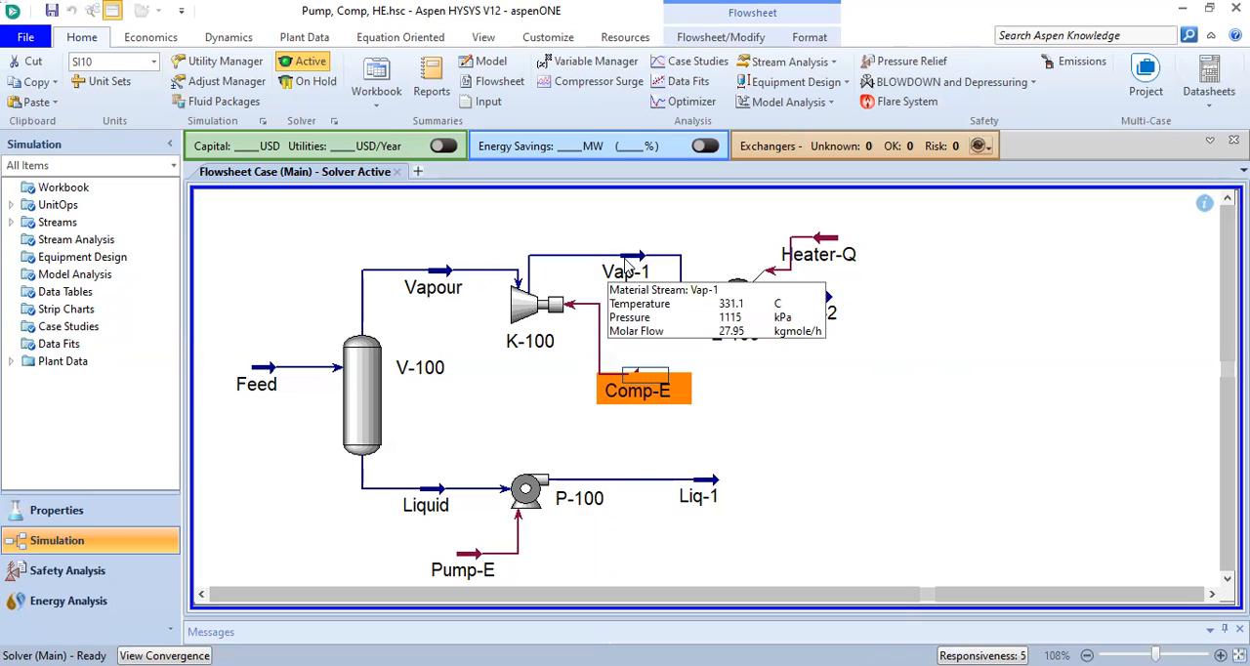
mouse_move(733, 304)
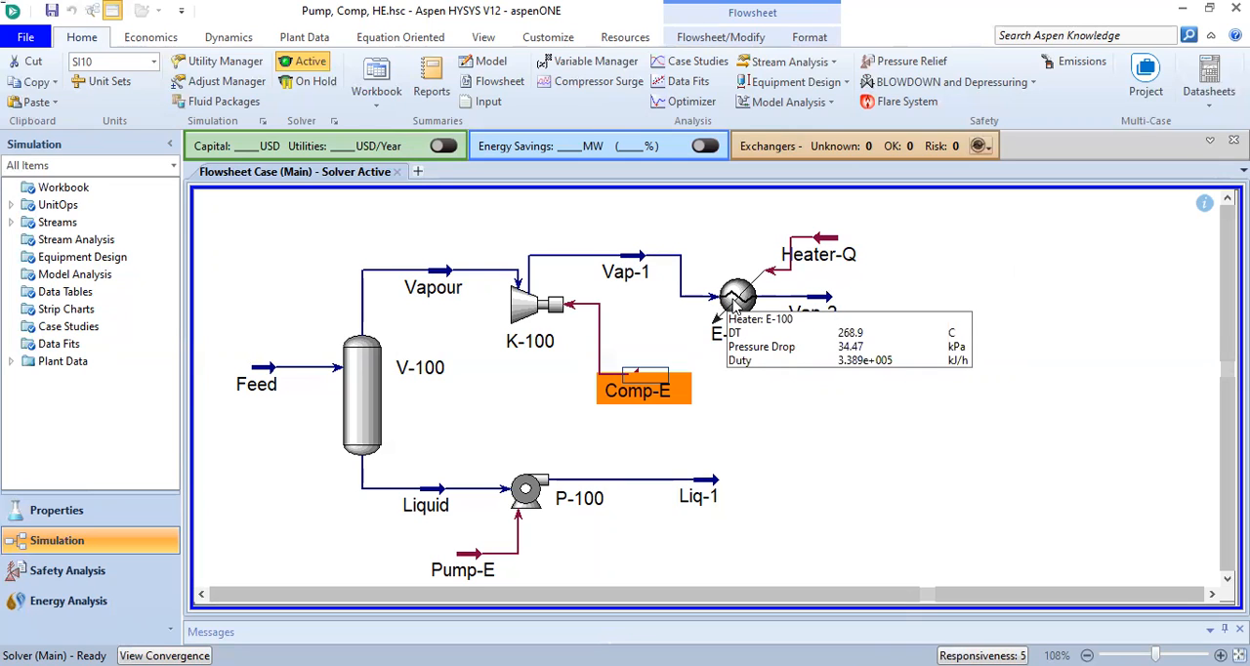
mouse_move(821, 306)
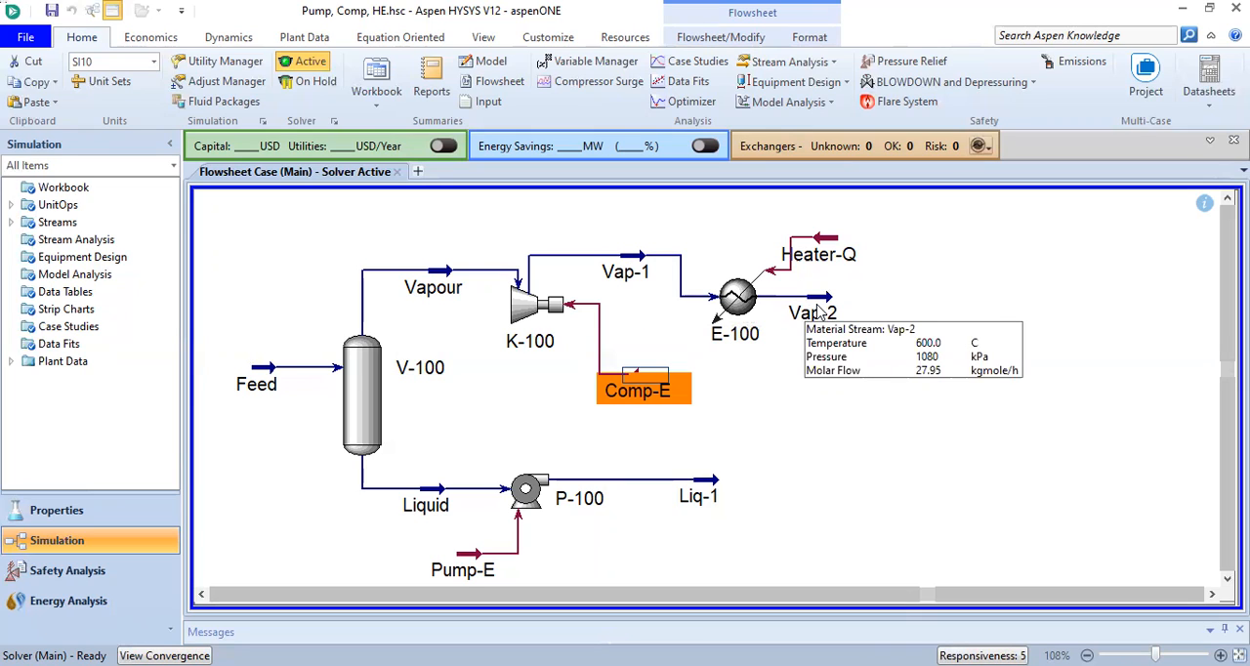
drag(824, 310, 869, 302)
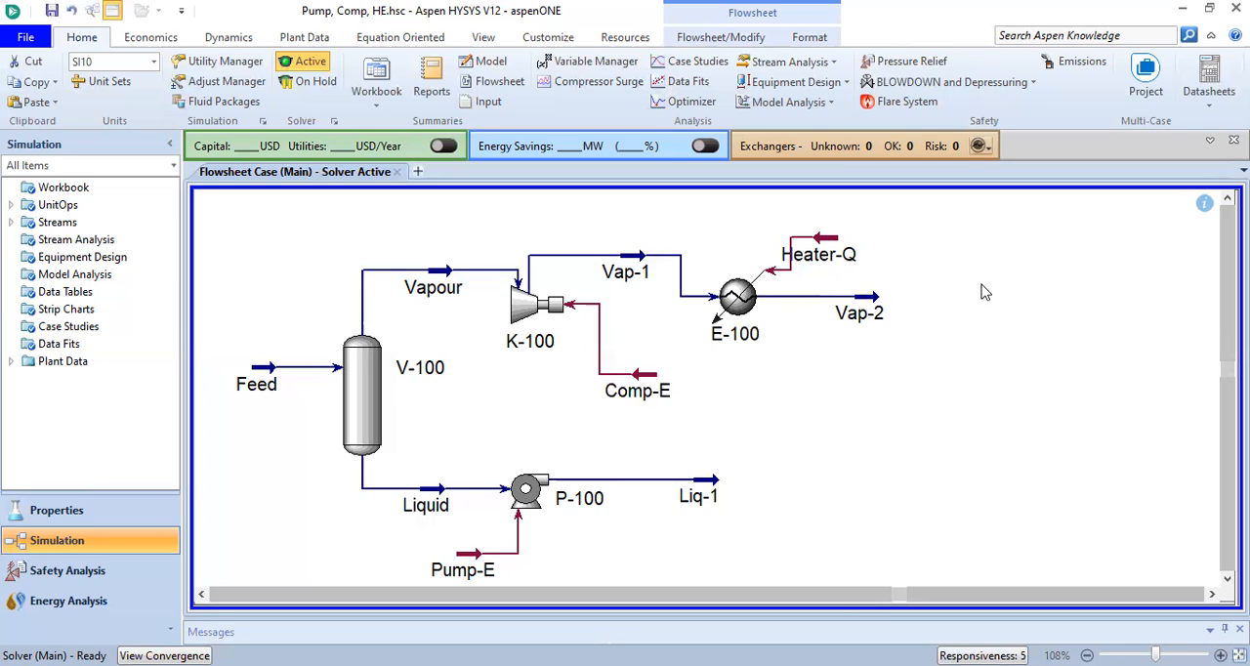
Add an Expander from the model palette to the flowsheet, just beyond the end of the Vap-2 stream
click(487, 45)
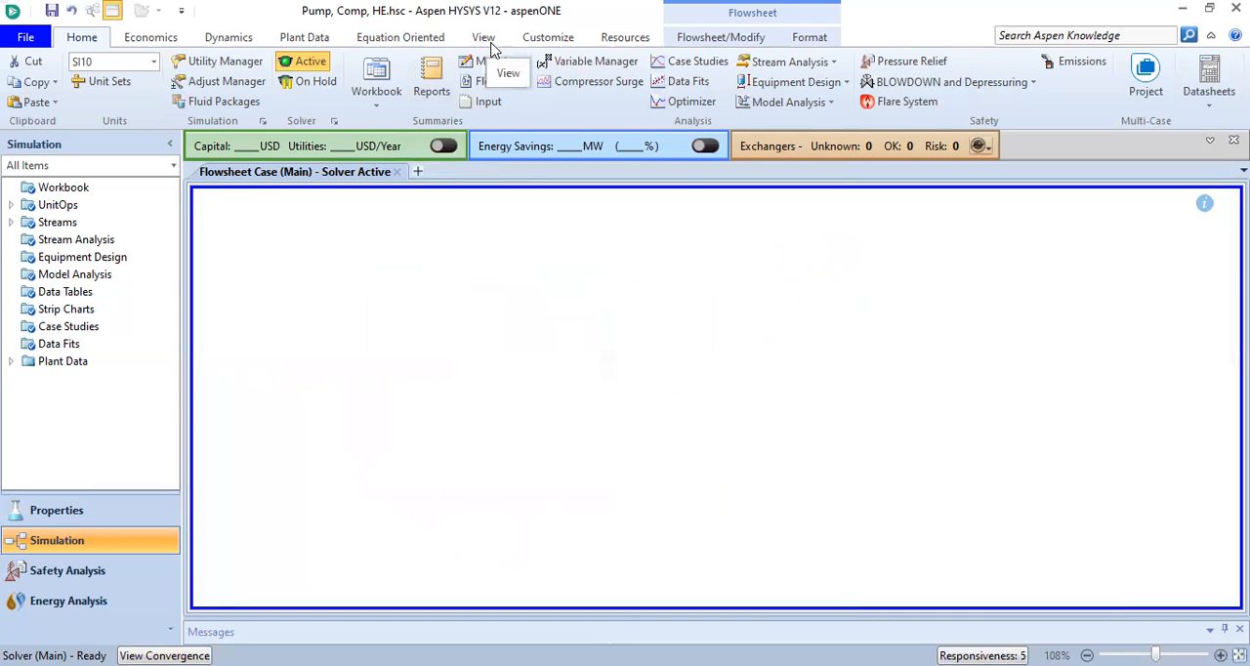
click(488, 43)
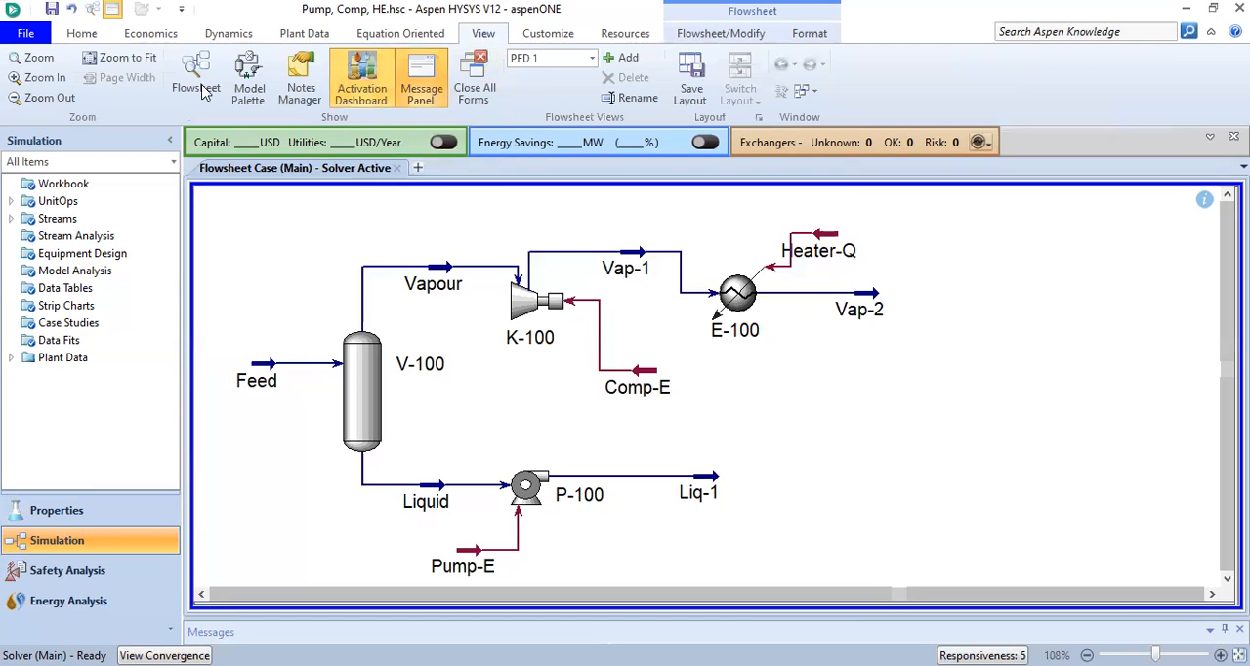
click(250, 100)
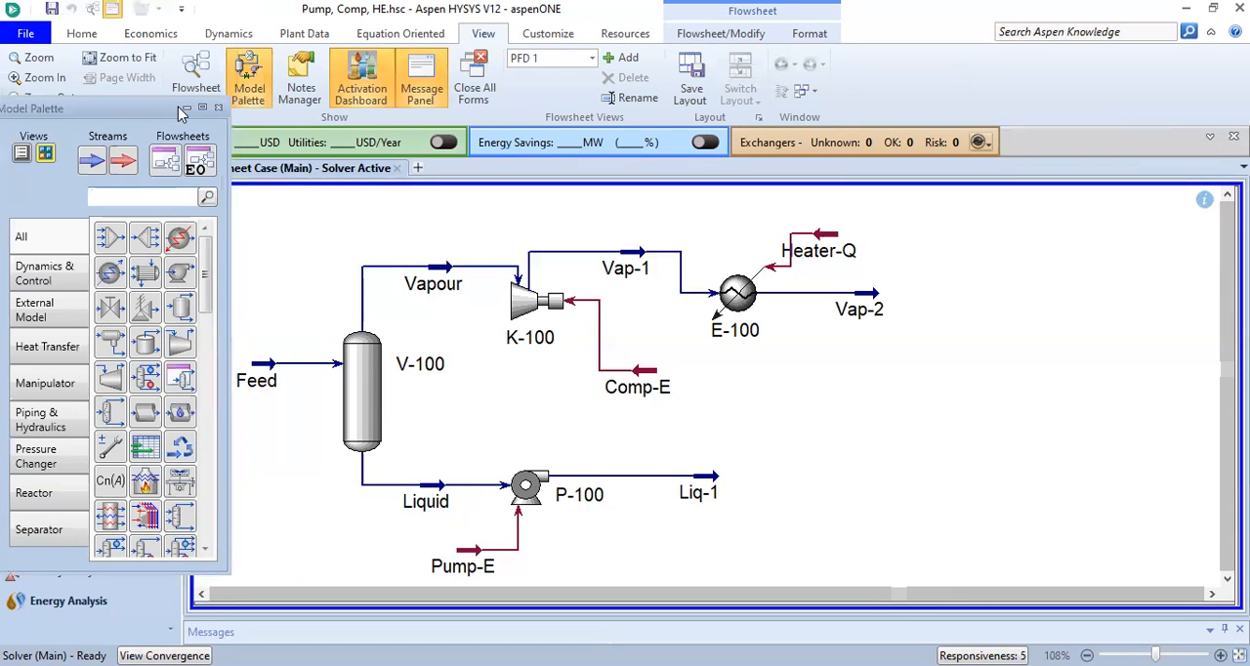
drag(205, 106, 234, 108)
mouse_move(320, 271)
mouse_down()
mouse_move(323, 293)
mouse_move(315, 275)
mouse_up()
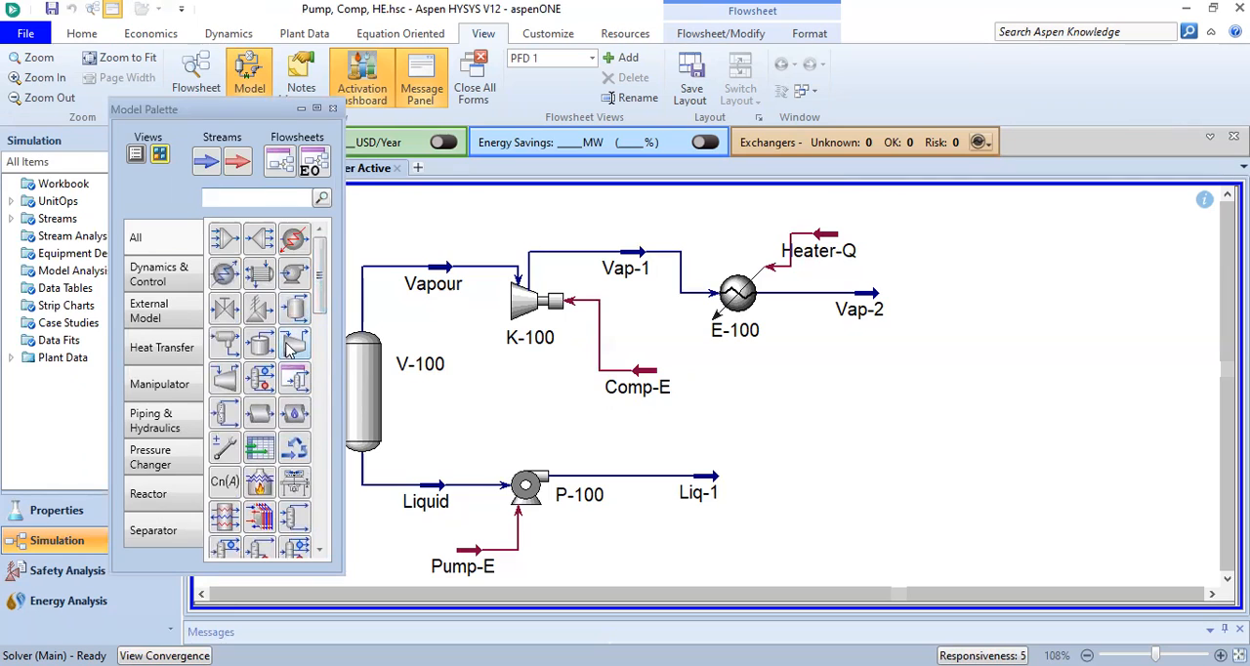
click(223, 383)
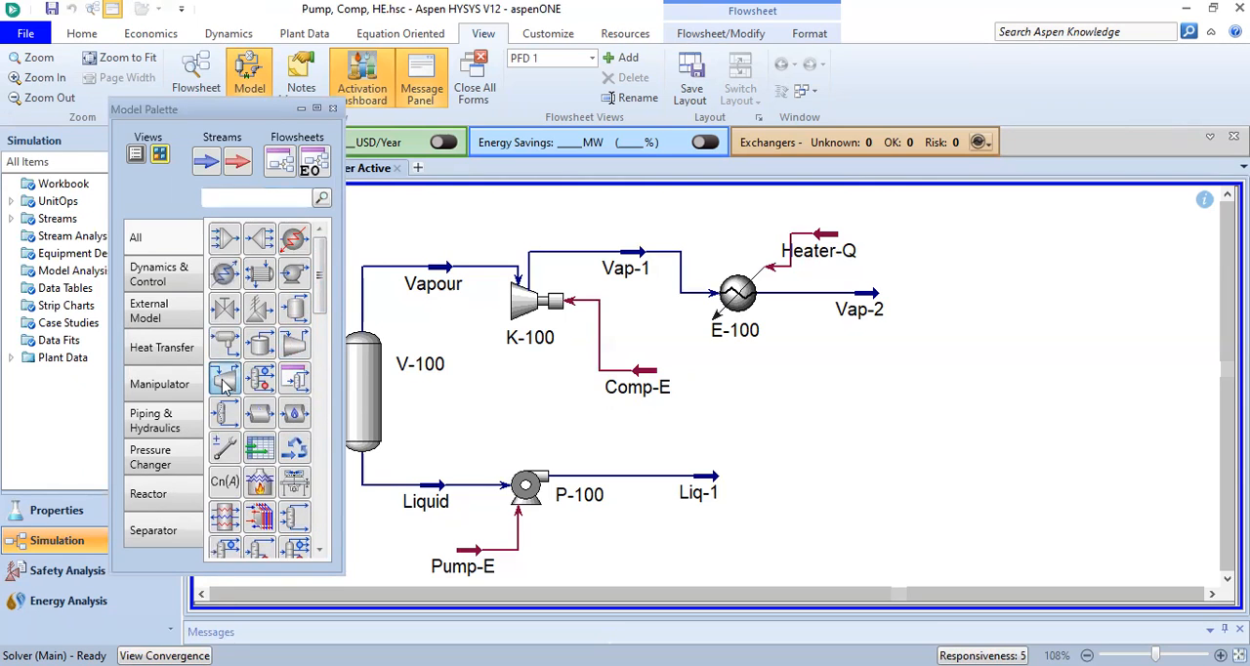
click(928, 353)
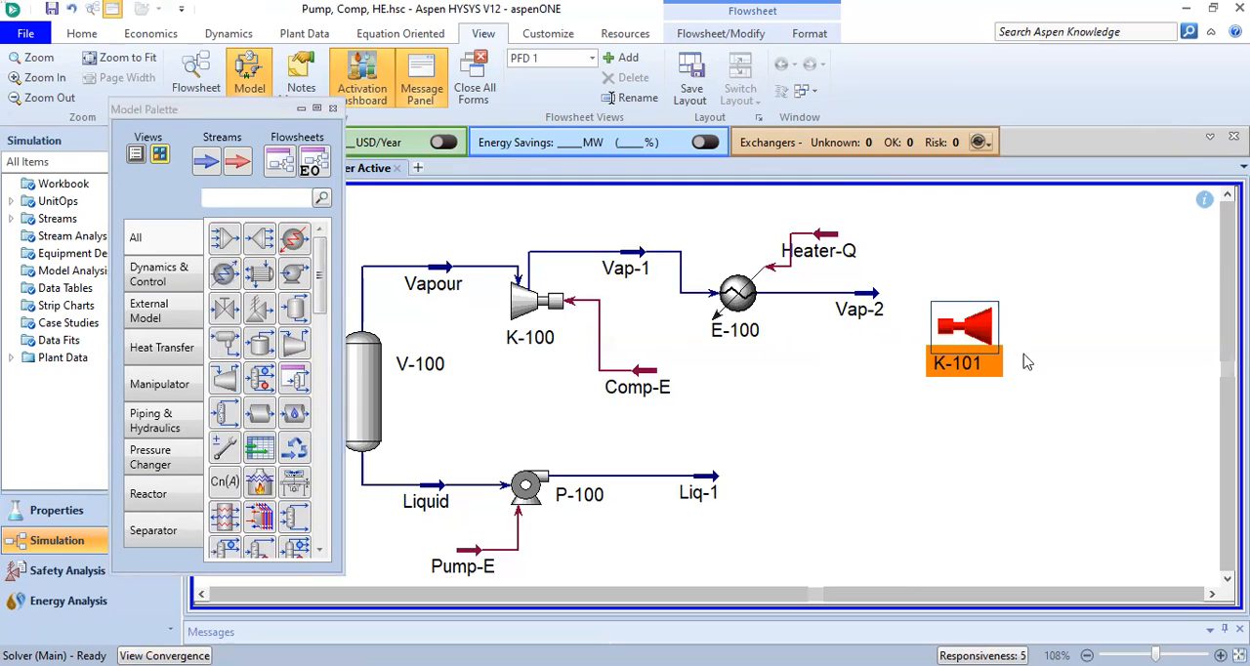
click(333, 109)
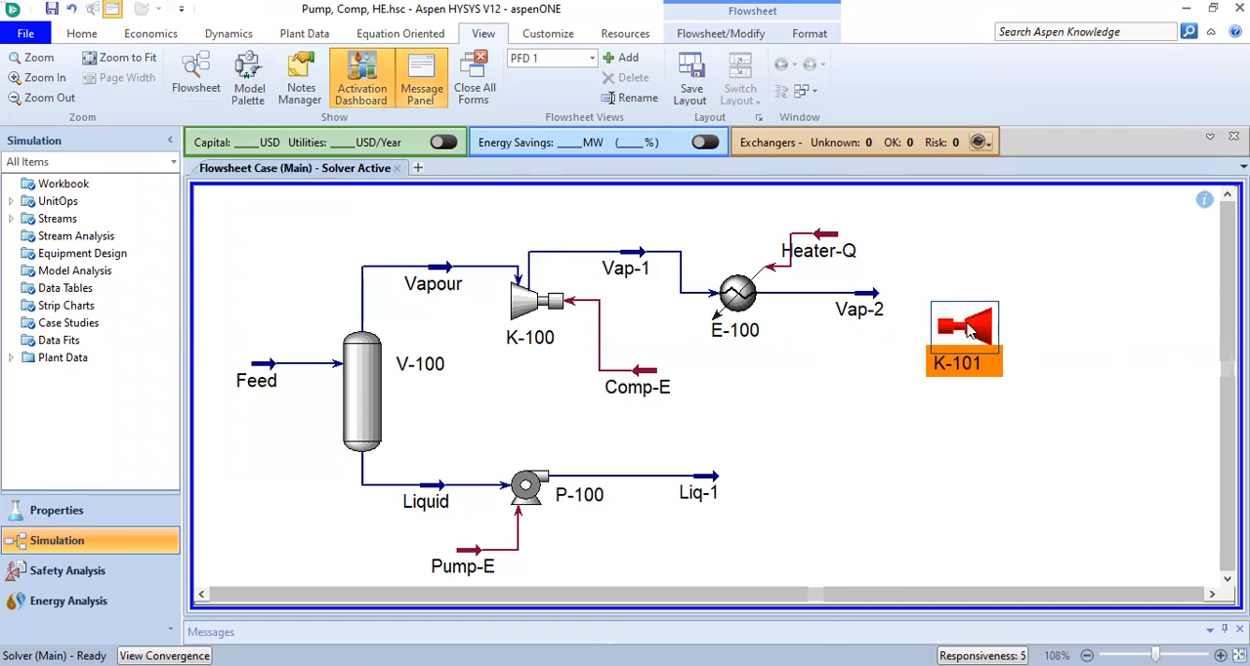
Rename the new expander as T-100
double_click(968, 332)
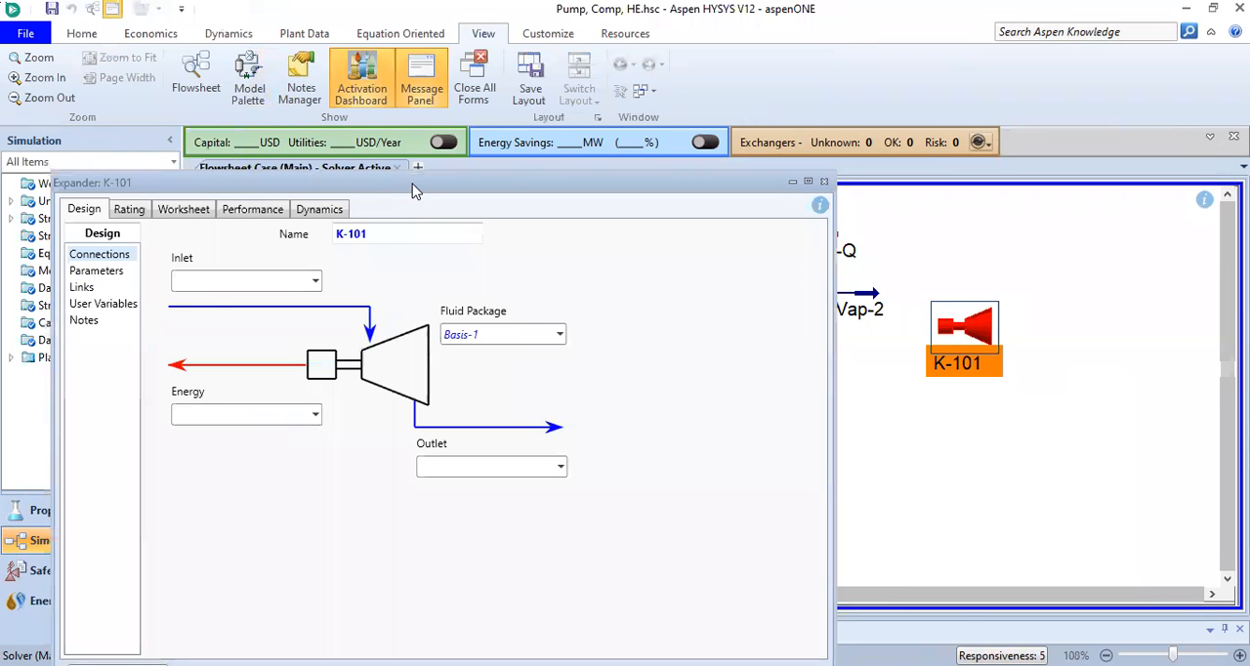
drag(412, 190, 552, 142)
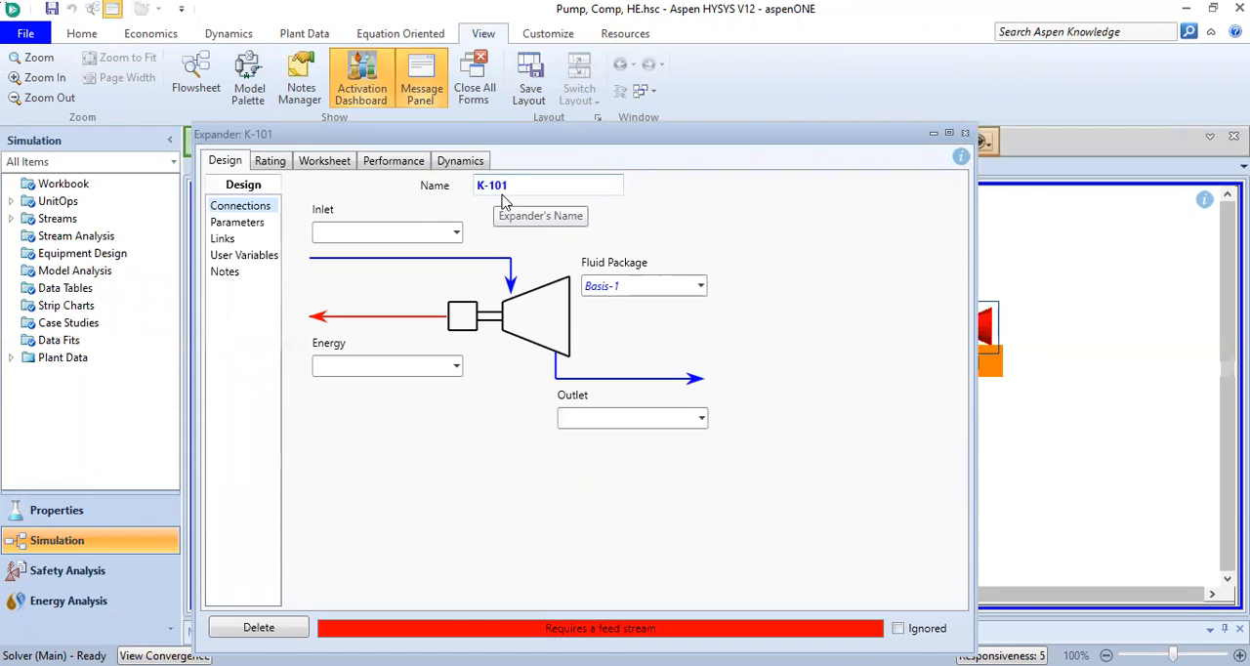
click(478, 185)
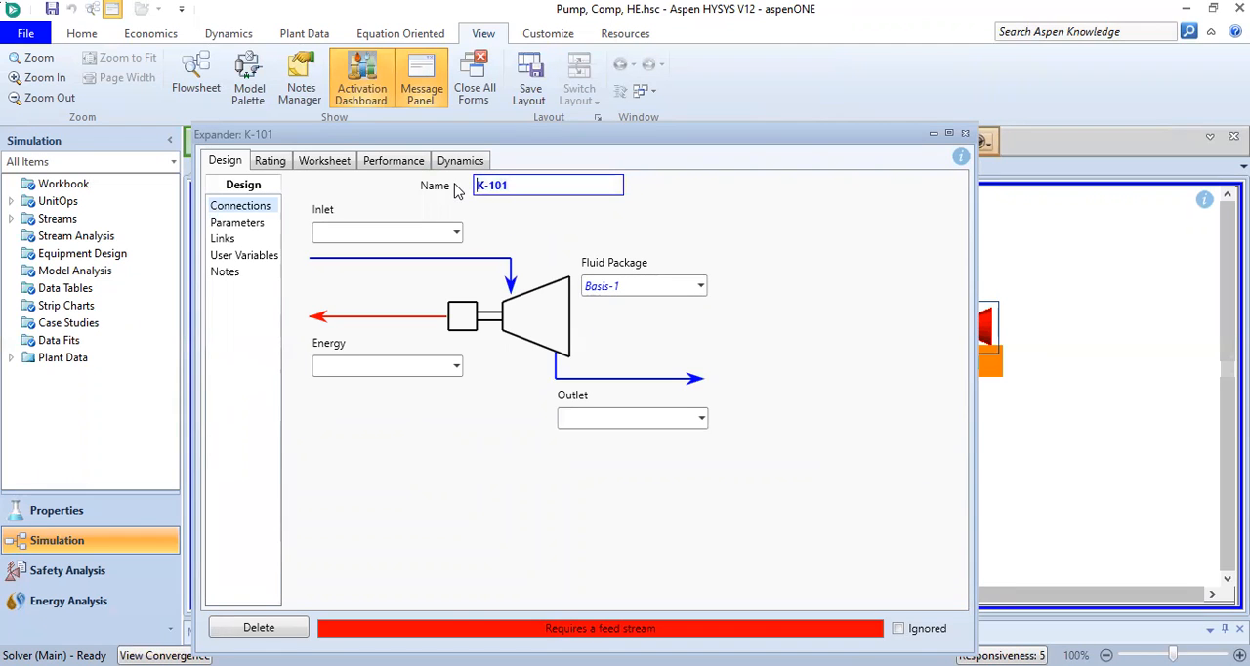
text(T)
drag(397, 145, 425, 204)
click(554, 252)
key(BackSpace)
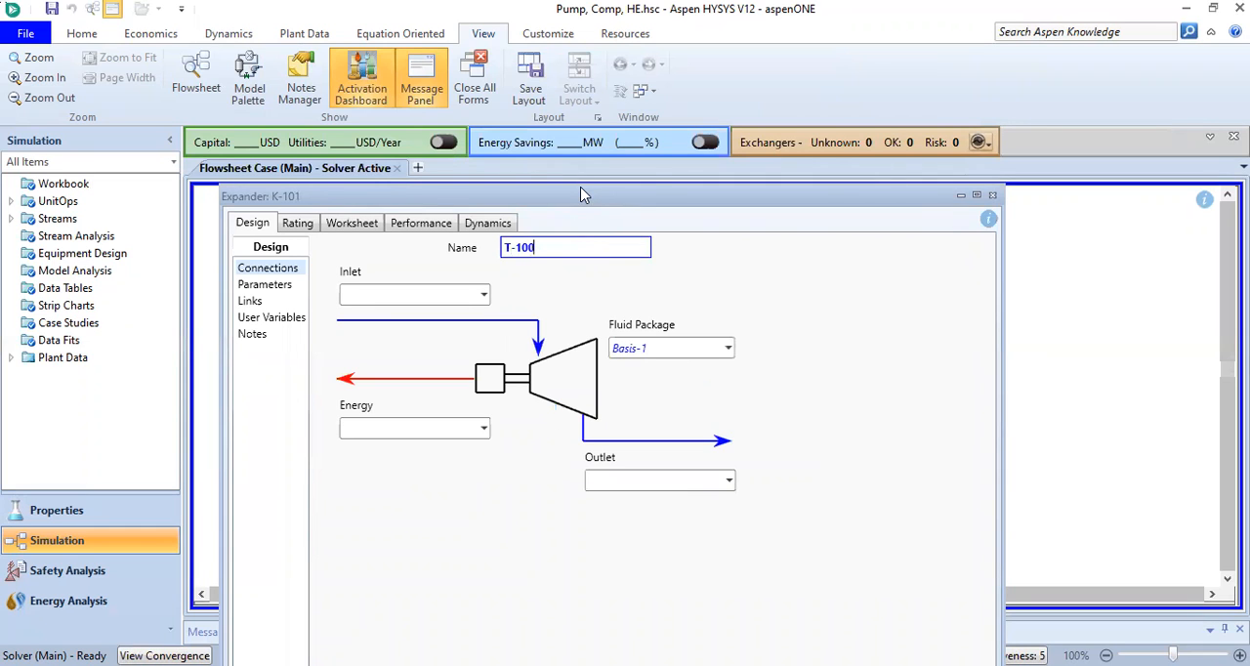
drag(580, 195, 453, 79)
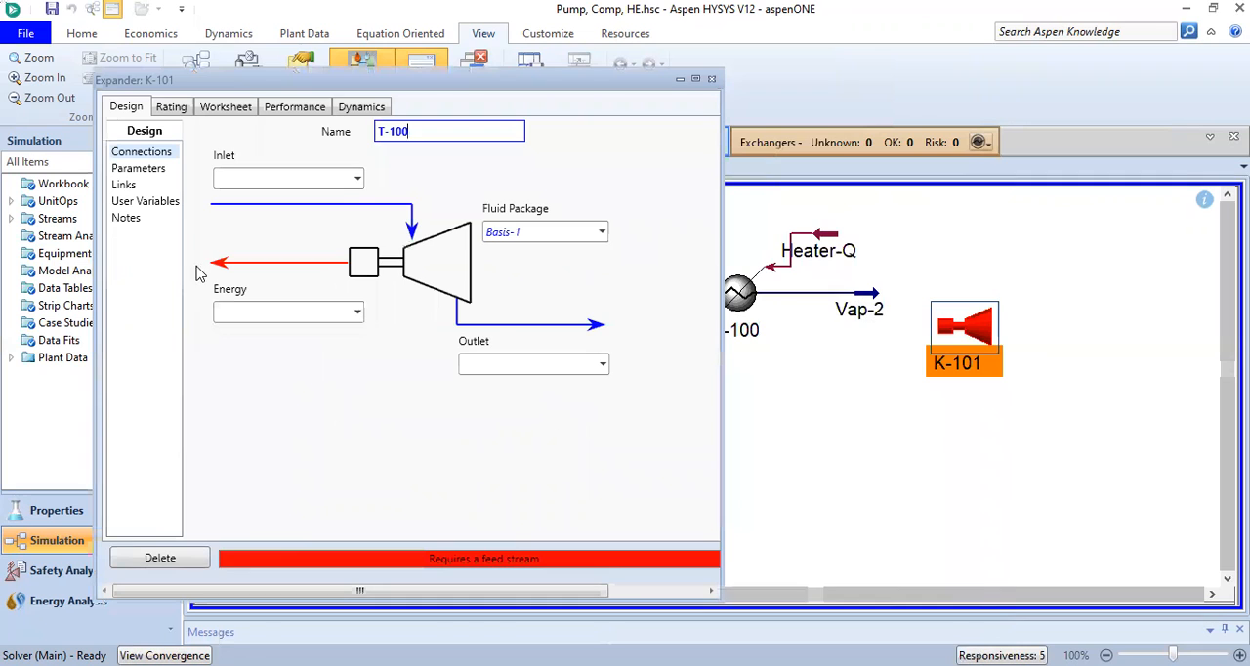
Connect Vap-2 as the inlet of expander T-100 and create an outlet stream named ToATM
click(359, 179)
click(272, 225)
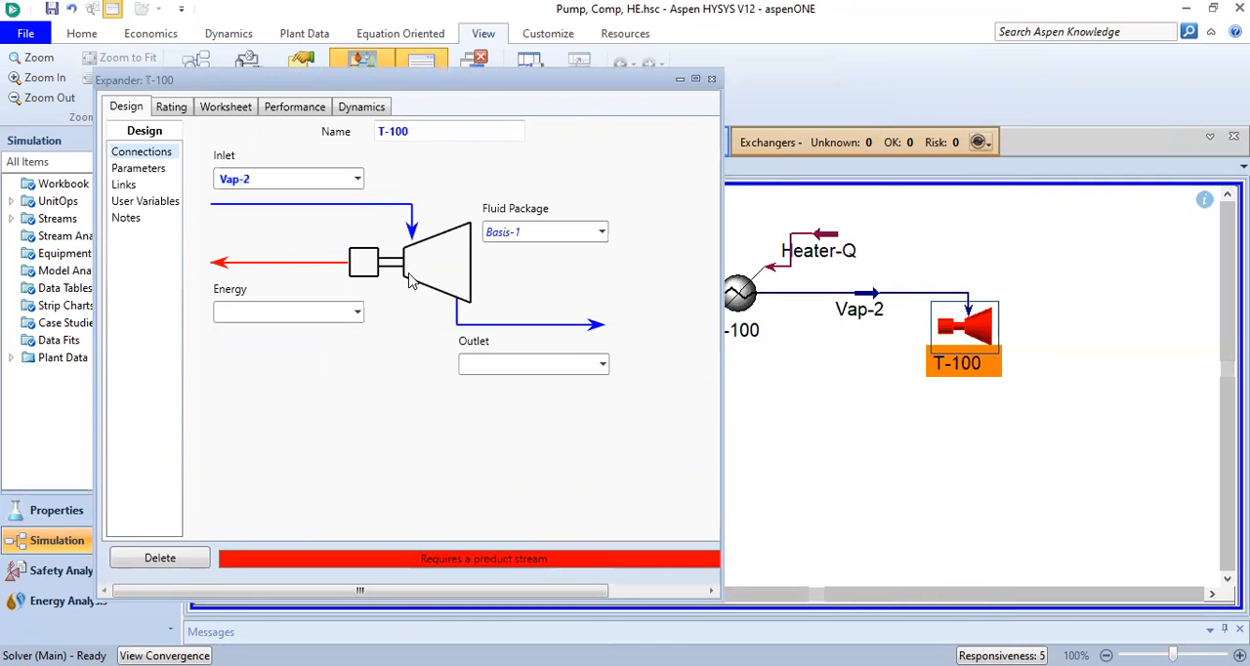
click(521, 365)
key(Return)
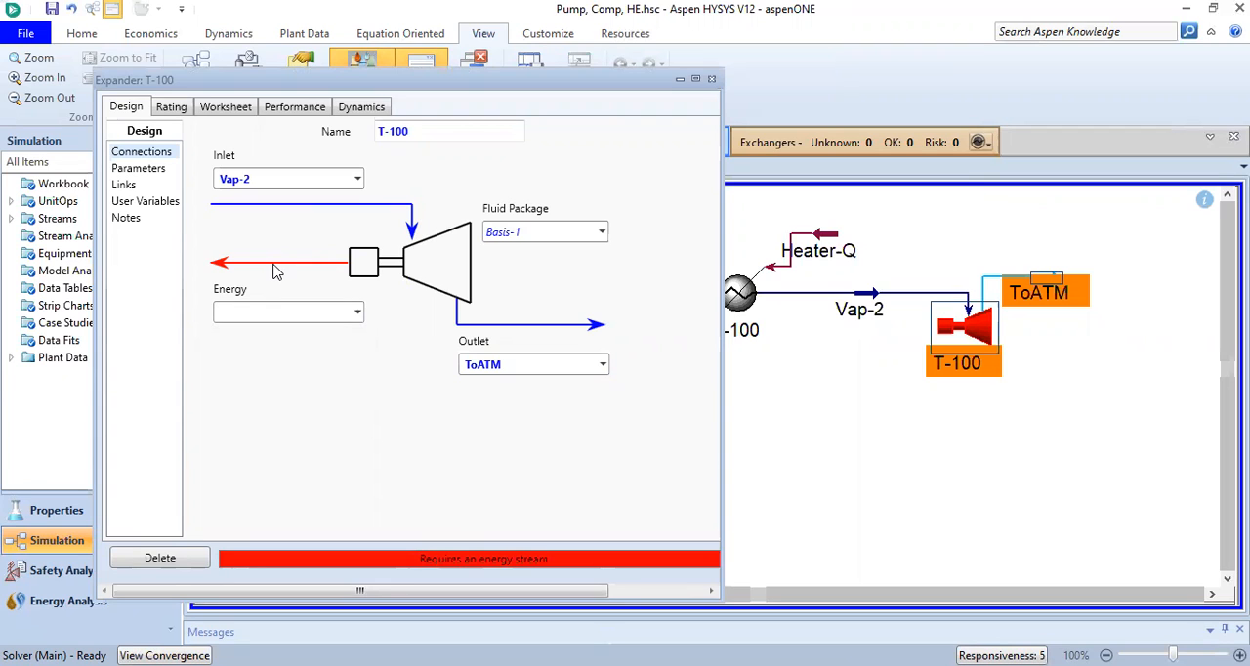
Create an energy stream named Turb-E for expander T-100
click(280, 309)
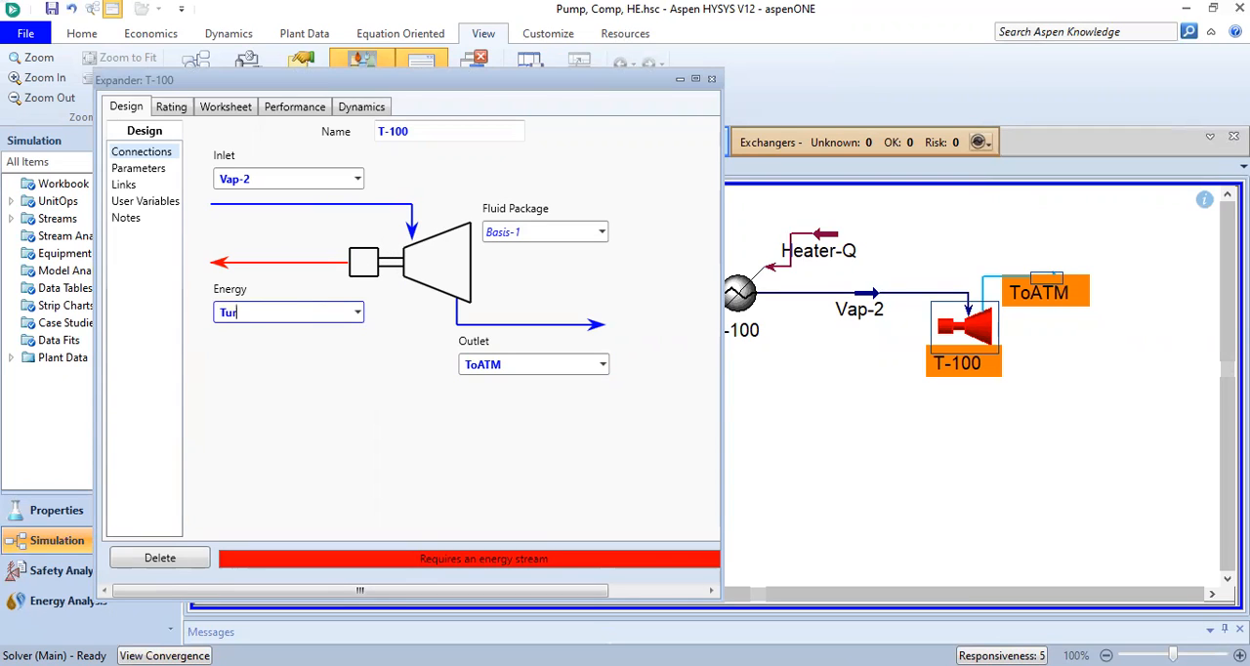
text(Turb-E)
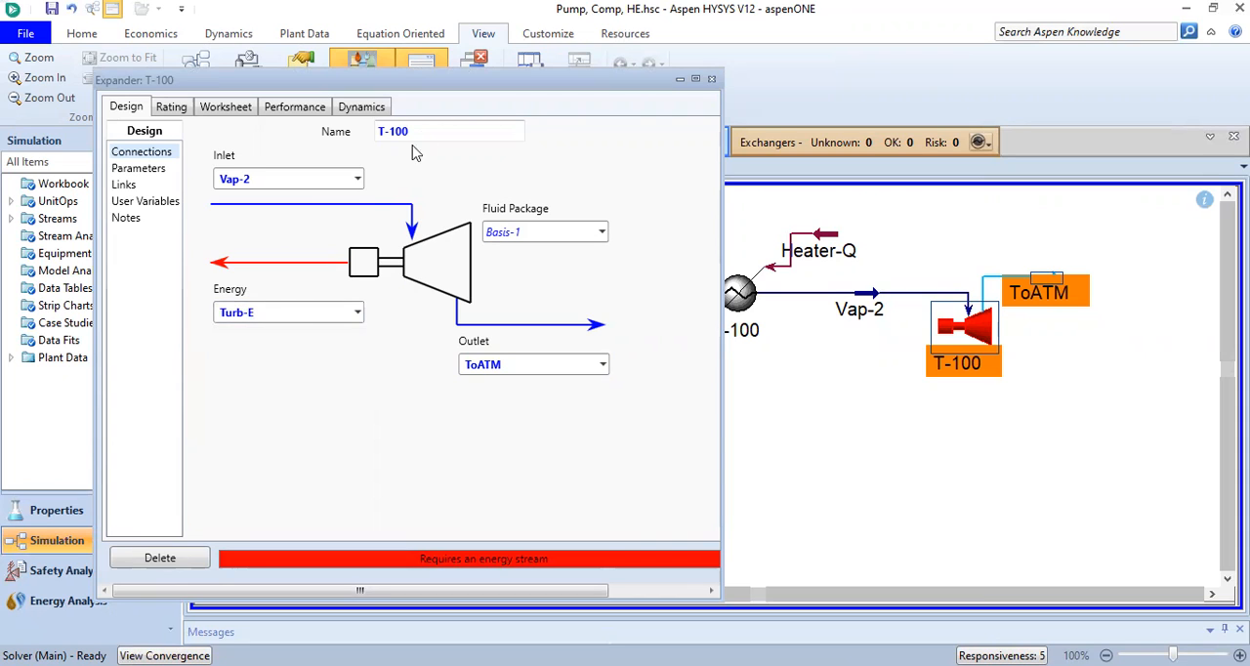
drag(382, 217, 396, 215)
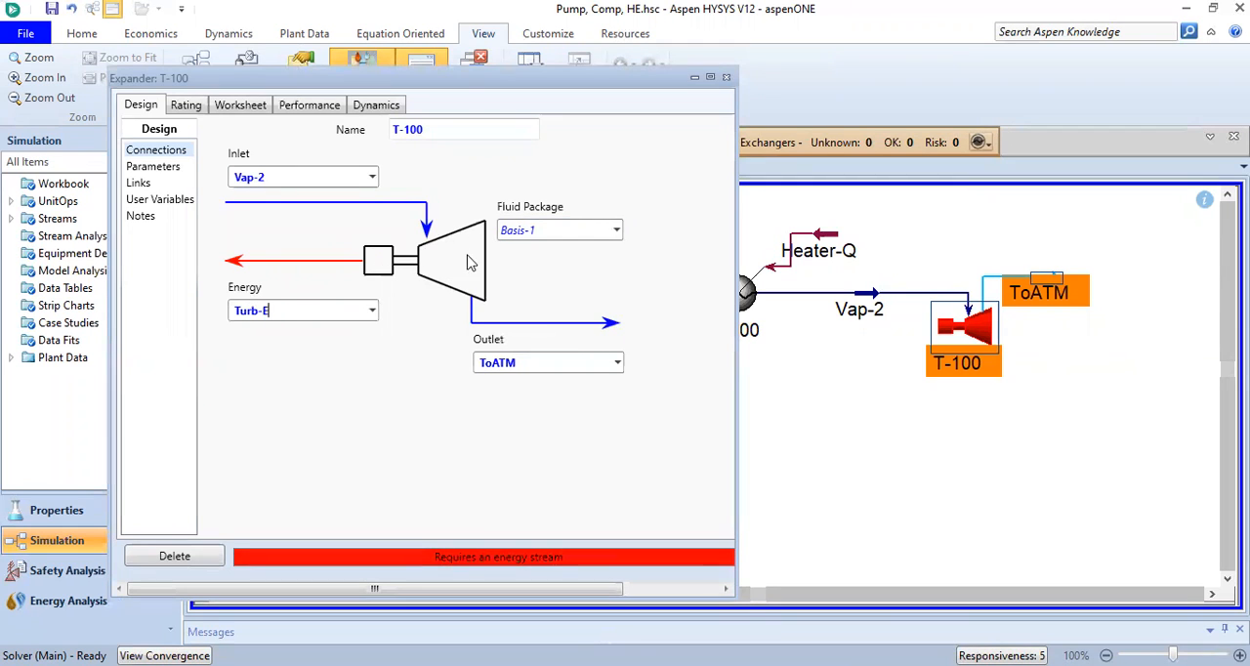
Review the efficiency, duty and pressure specifications among expander T-100's design parameters, then close its window
click(162, 167)
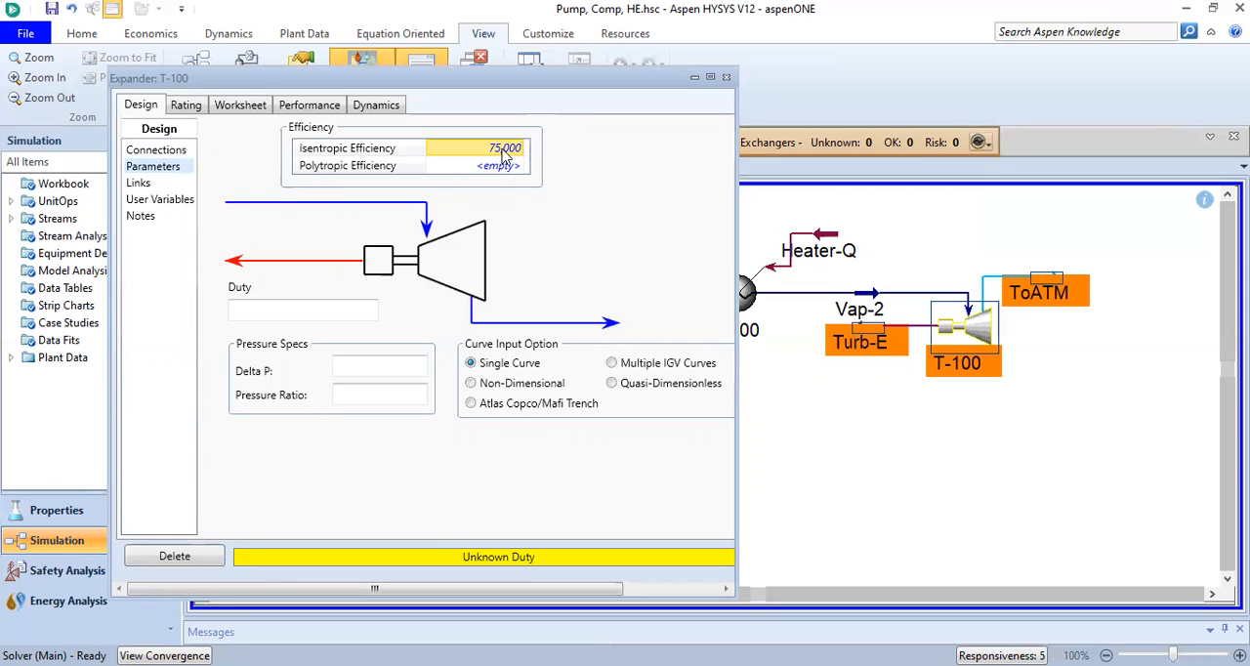
click(499, 151)
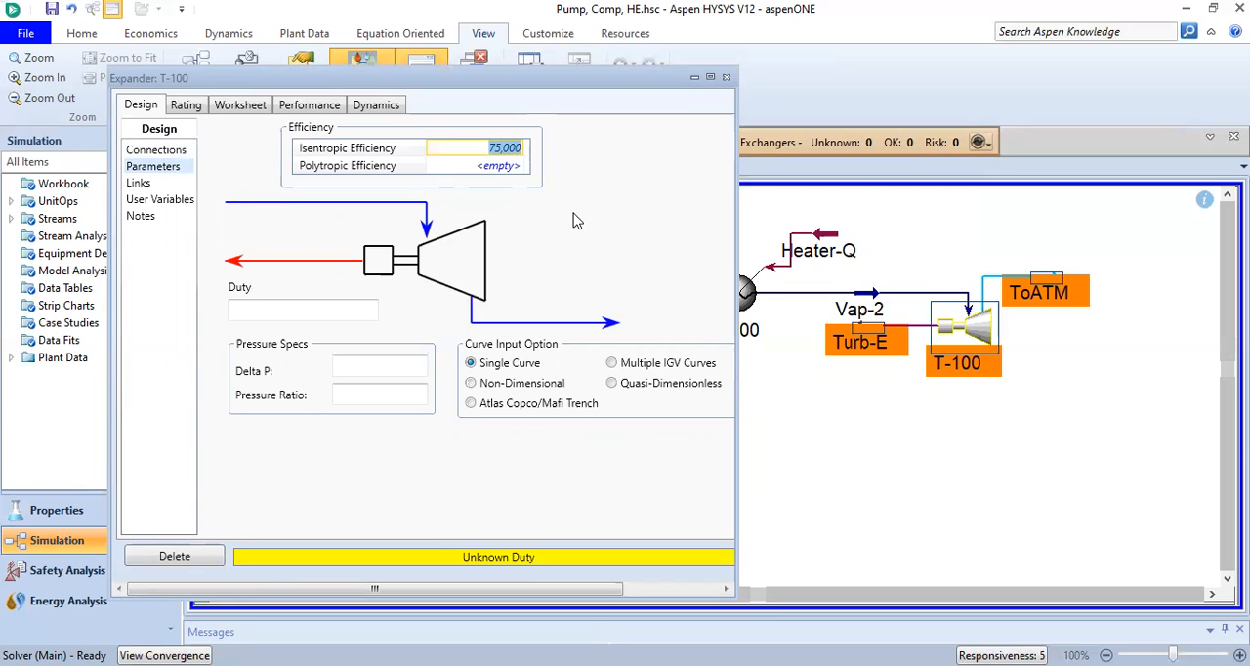
click(343, 309)
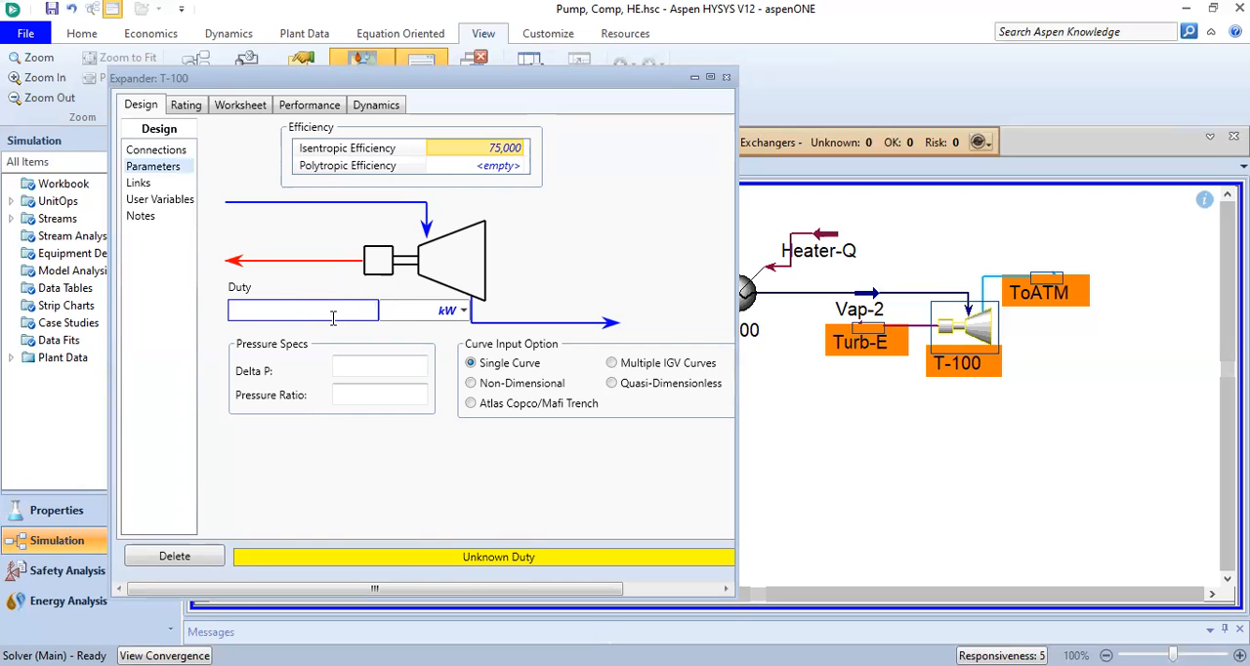
click(544, 258)
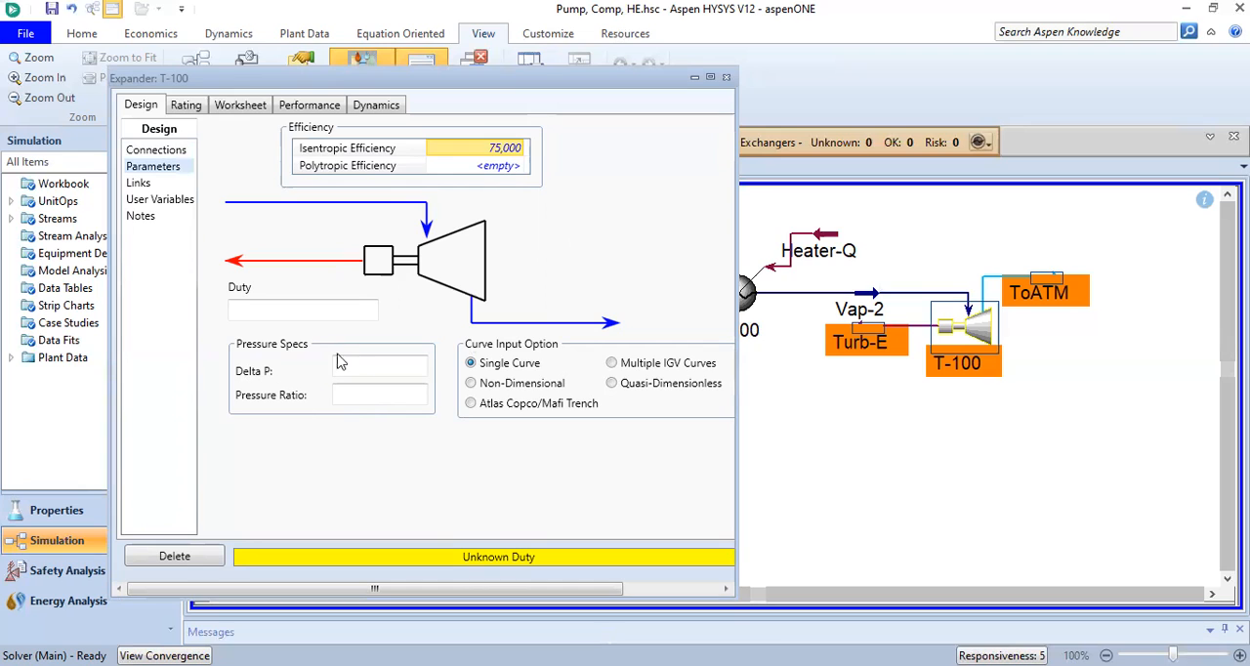
click(372, 367)
click(368, 394)
click(445, 450)
click(725, 81)
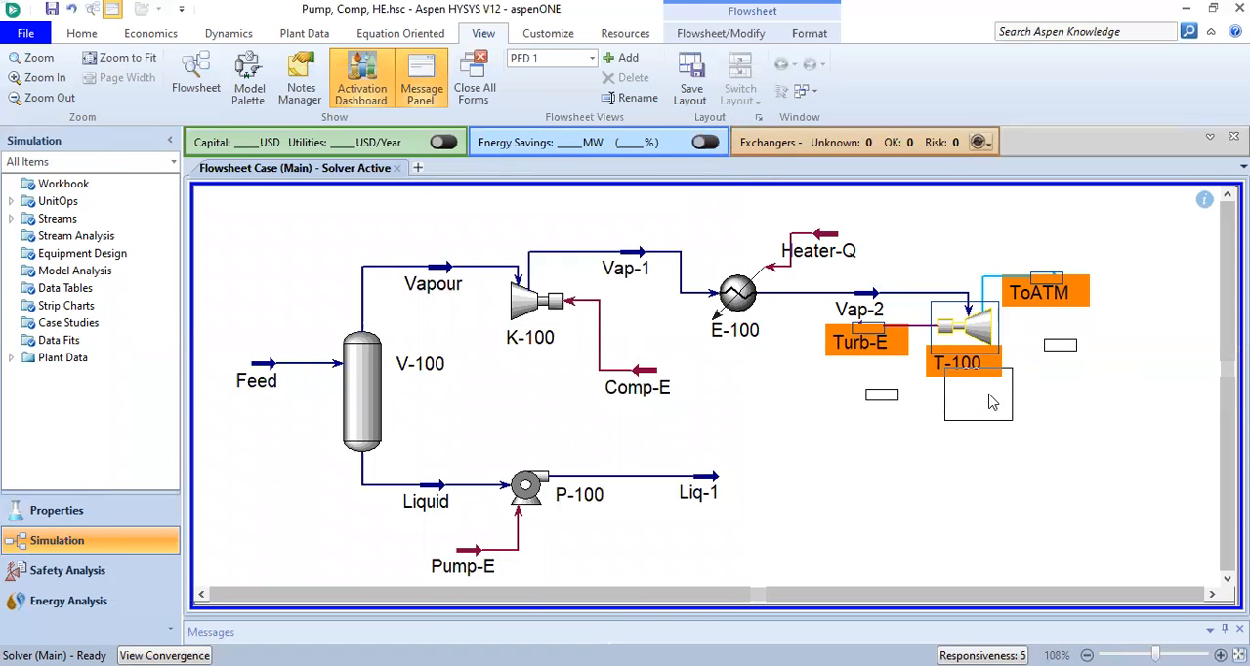
Move expander T-100 together with its Turb-E and ToATM streams lower on the flowsheet, below the Vap-2 line
drag(989, 394, 989, 395)
click(1016, 280)
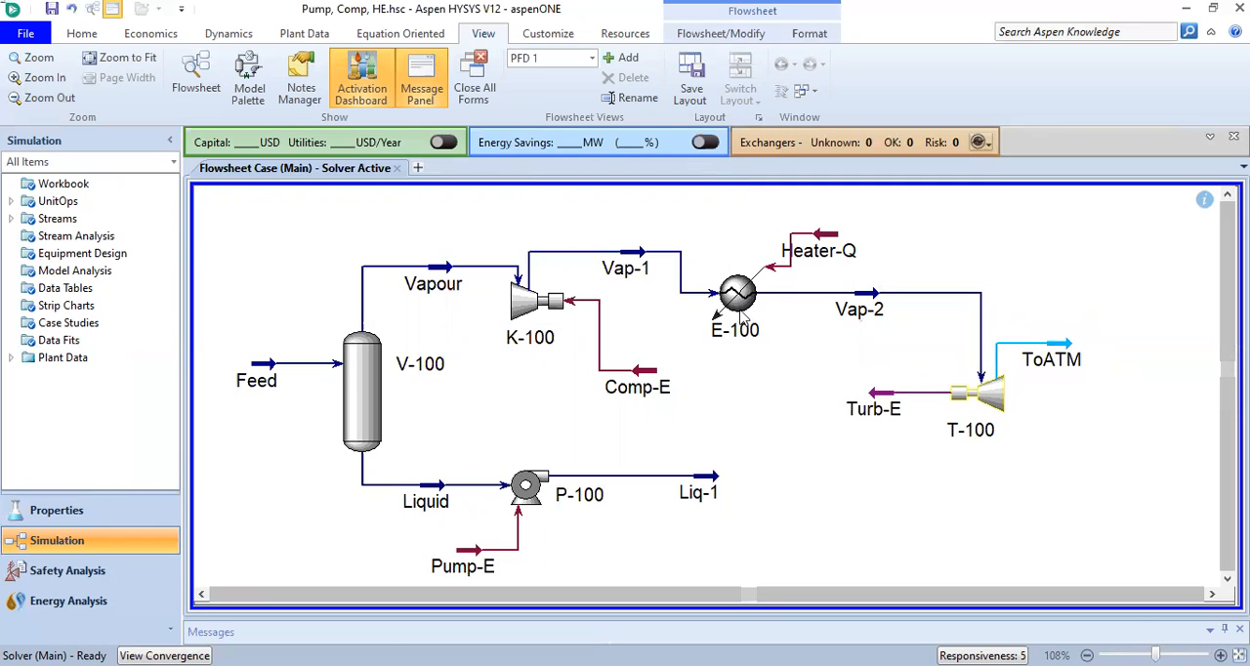
Set the pressure of the ToATM stream to 0 atm_g
mouse_move(863, 309)
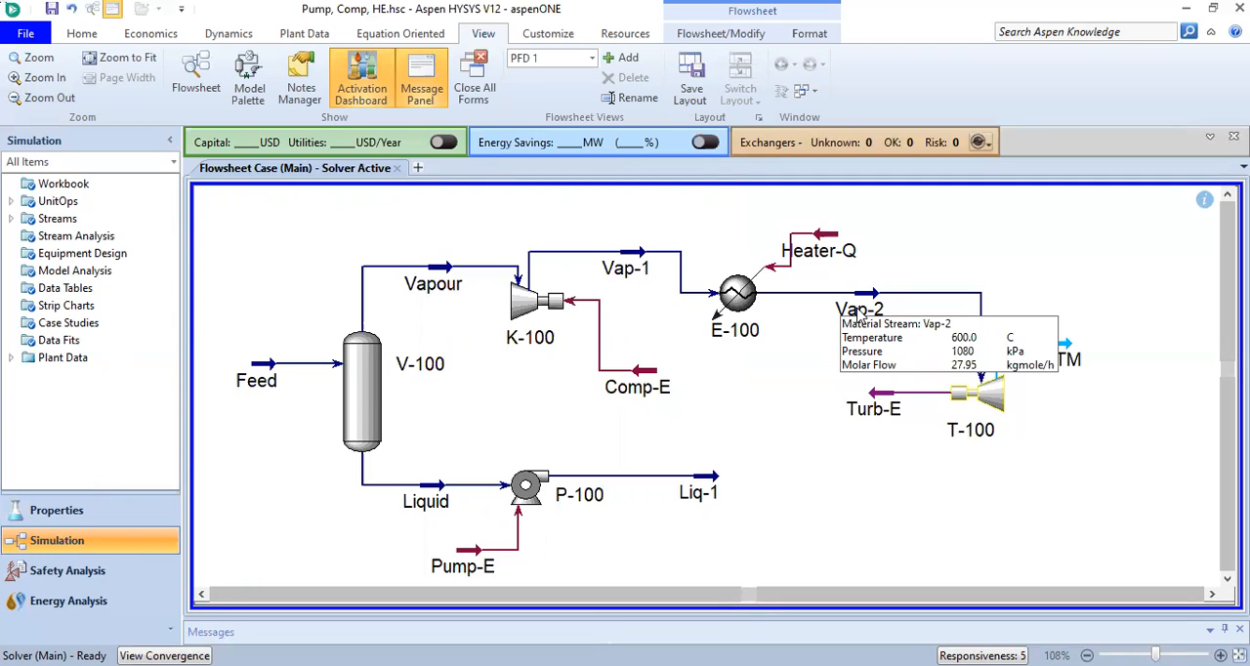
mouse_move(1036, 381)
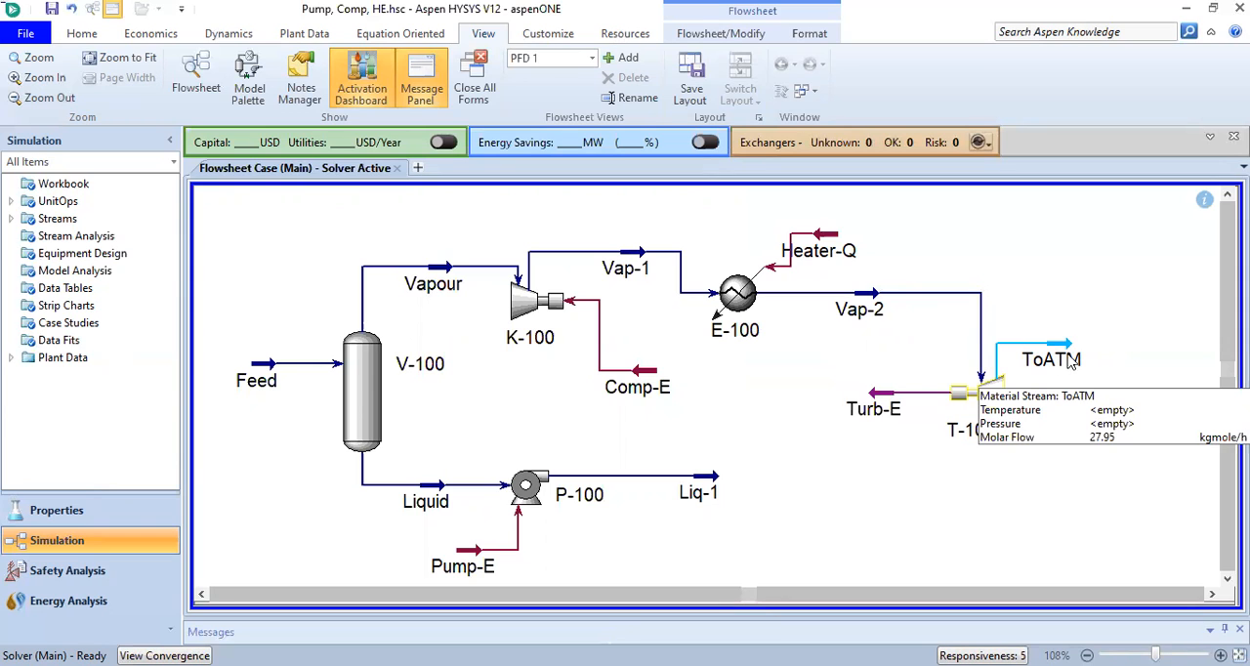
drag(1066, 366, 1065, 348)
double_click(1064, 349)
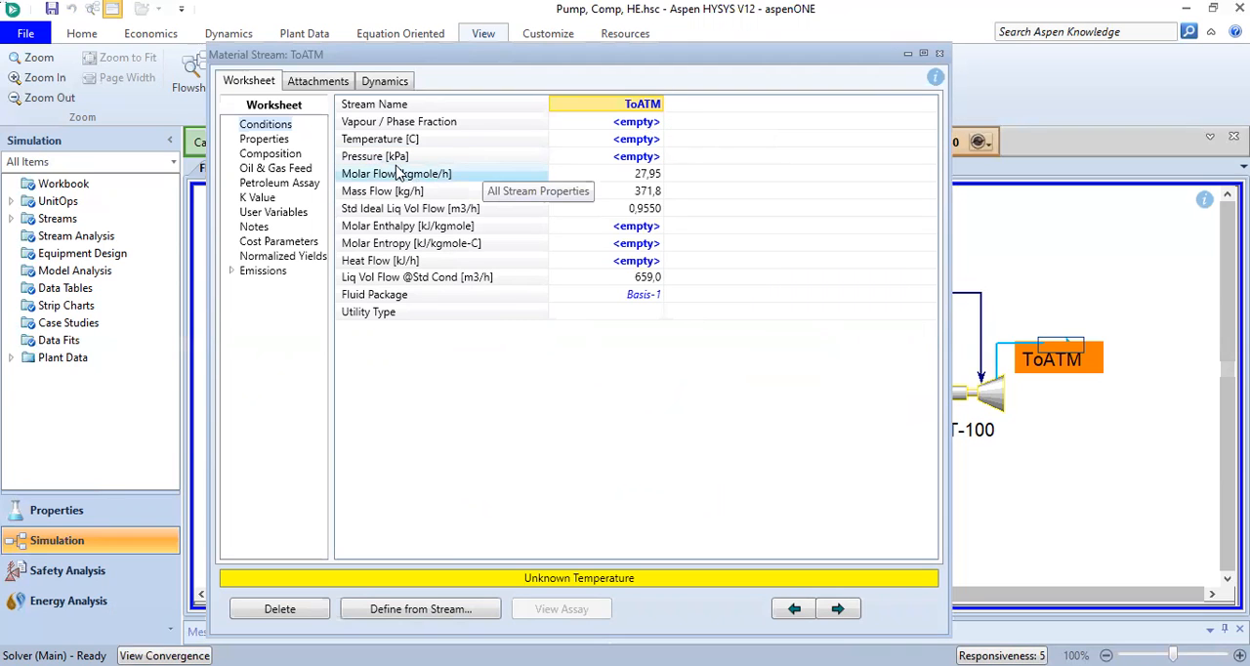
click(646, 159)
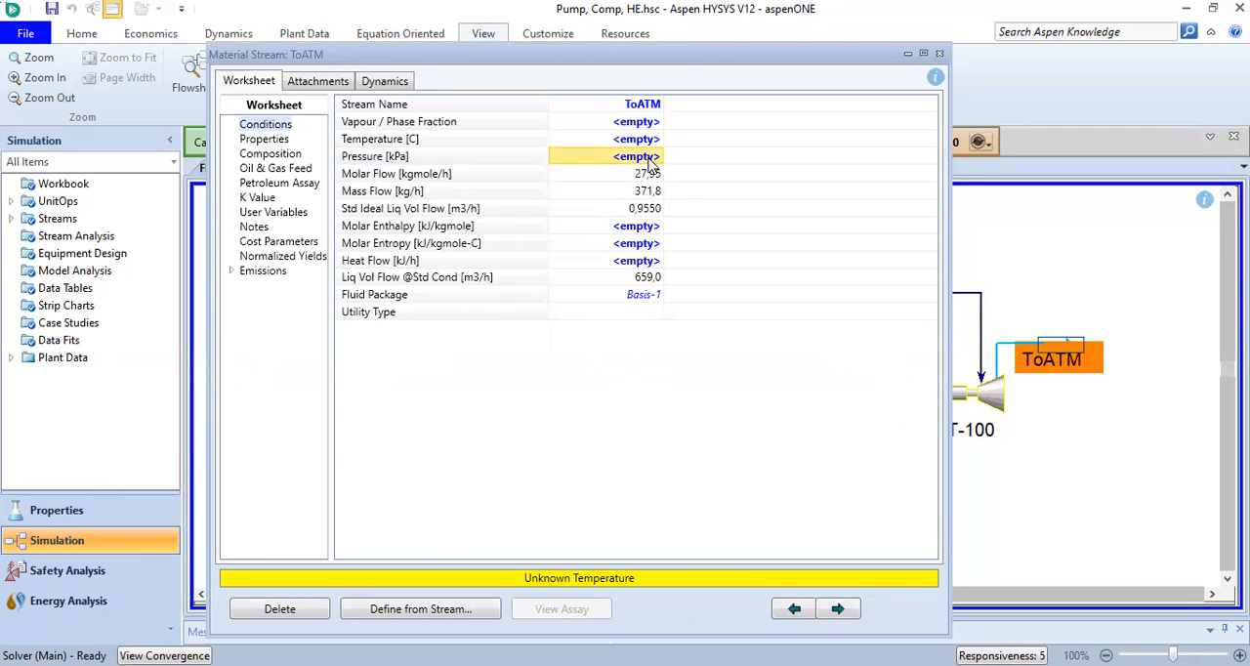
text(1)
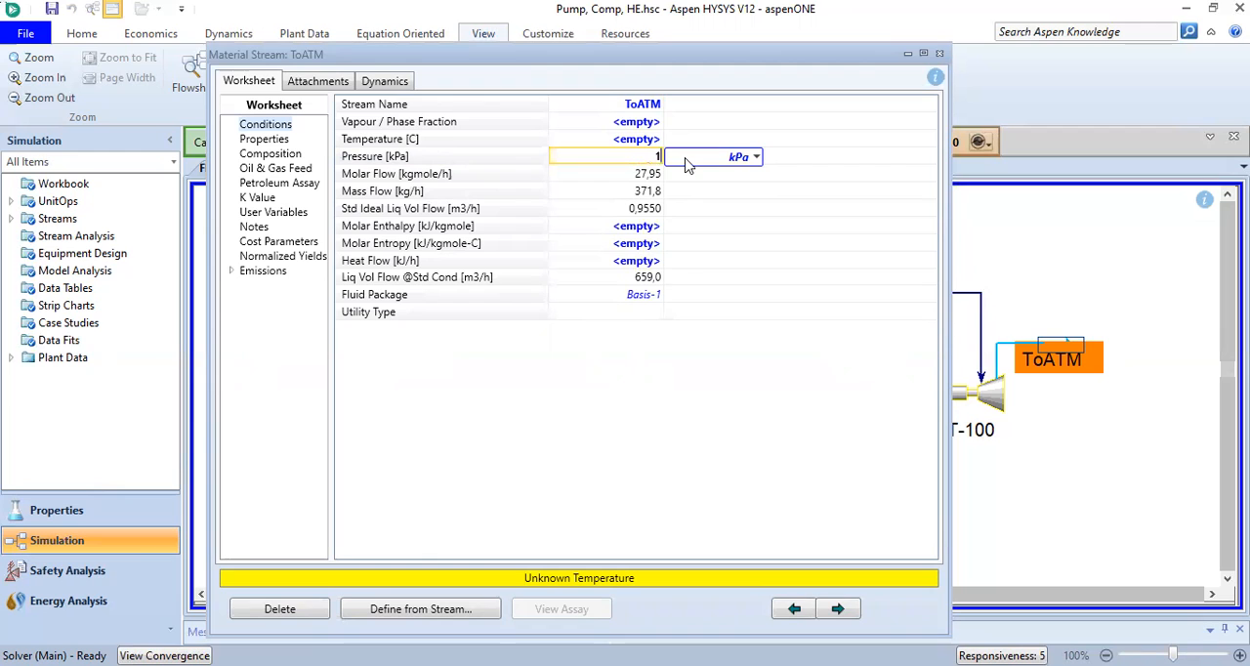
key(BackSpace)
text(0)
click(755, 157)
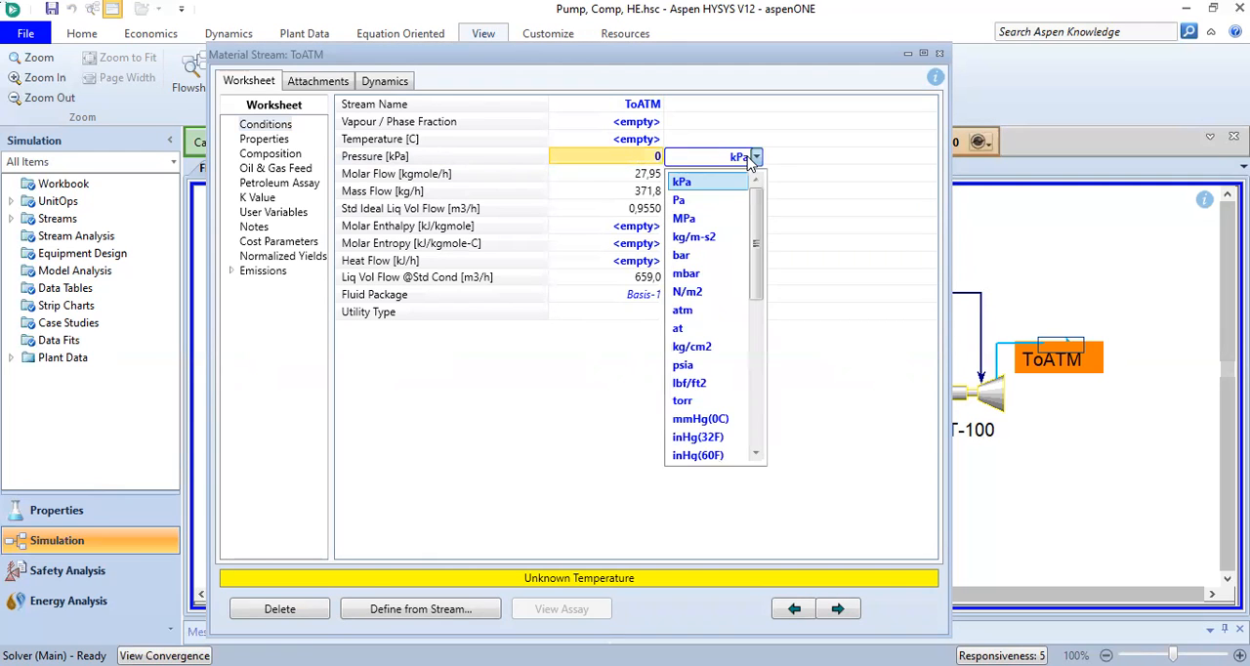
drag(755, 200, 755, 294)
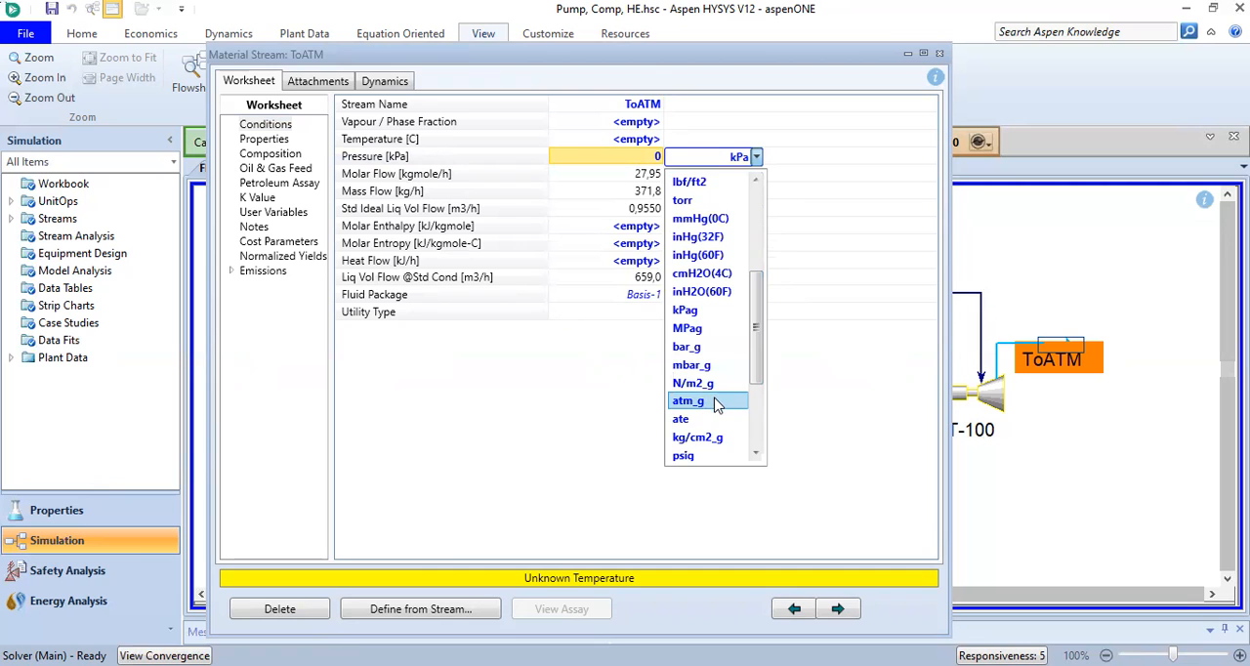
click(716, 404)
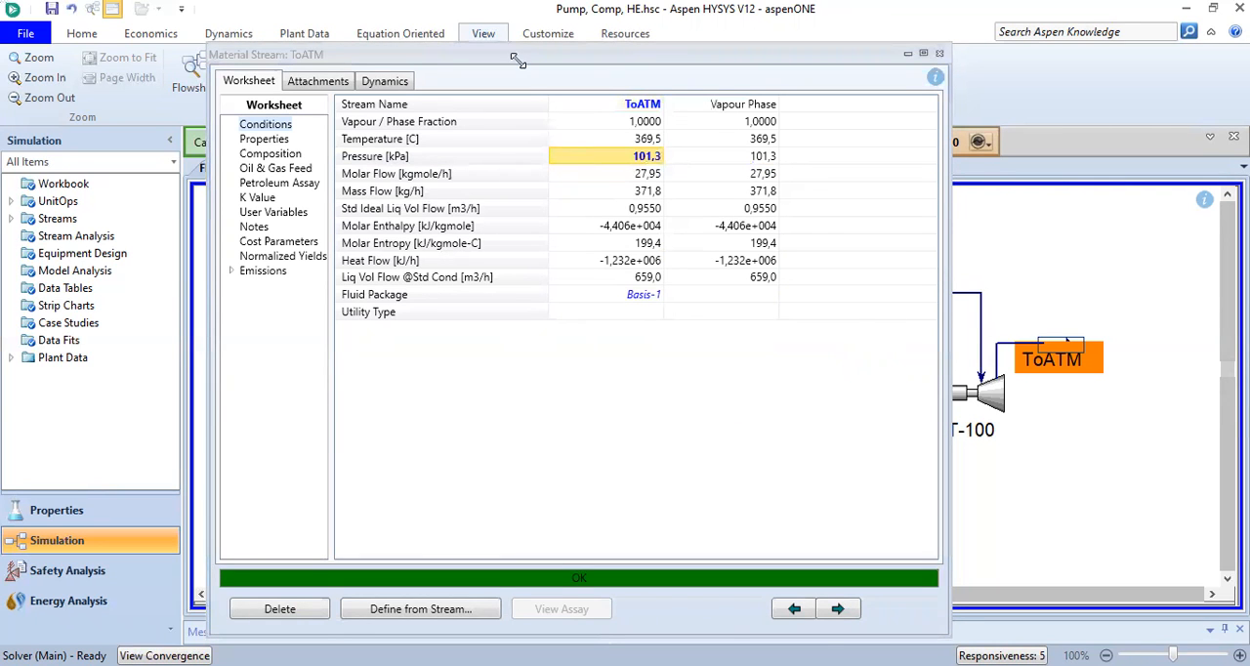
Examine the ToATM stream's vapour fraction, temperature, pressure and flow conditions beside the flowsheet, then close the stream window
drag(517, 60, 394, 68)
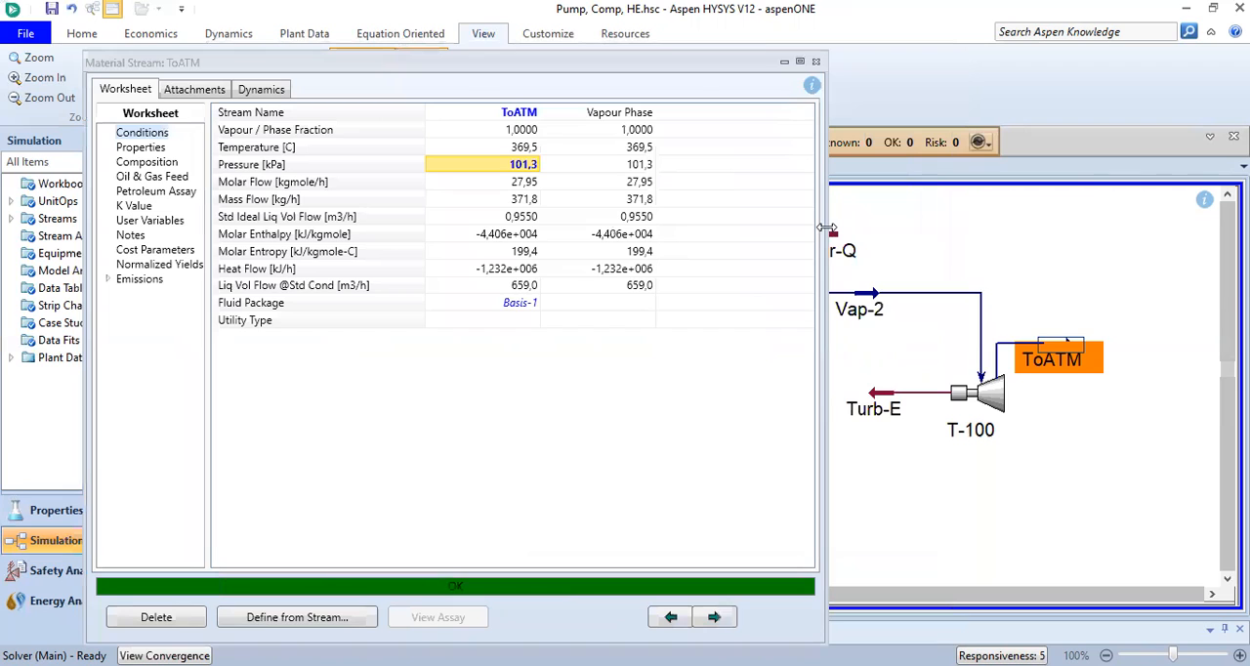
drag(827, 228, 758, 227)
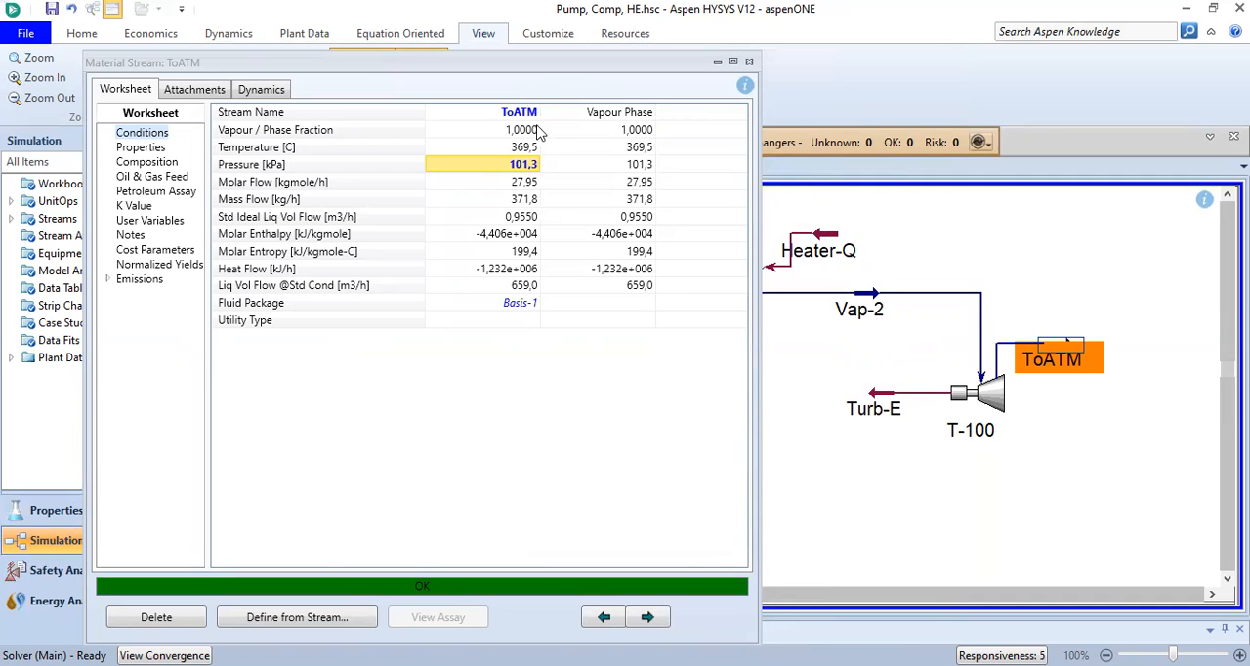
click(643, 130)
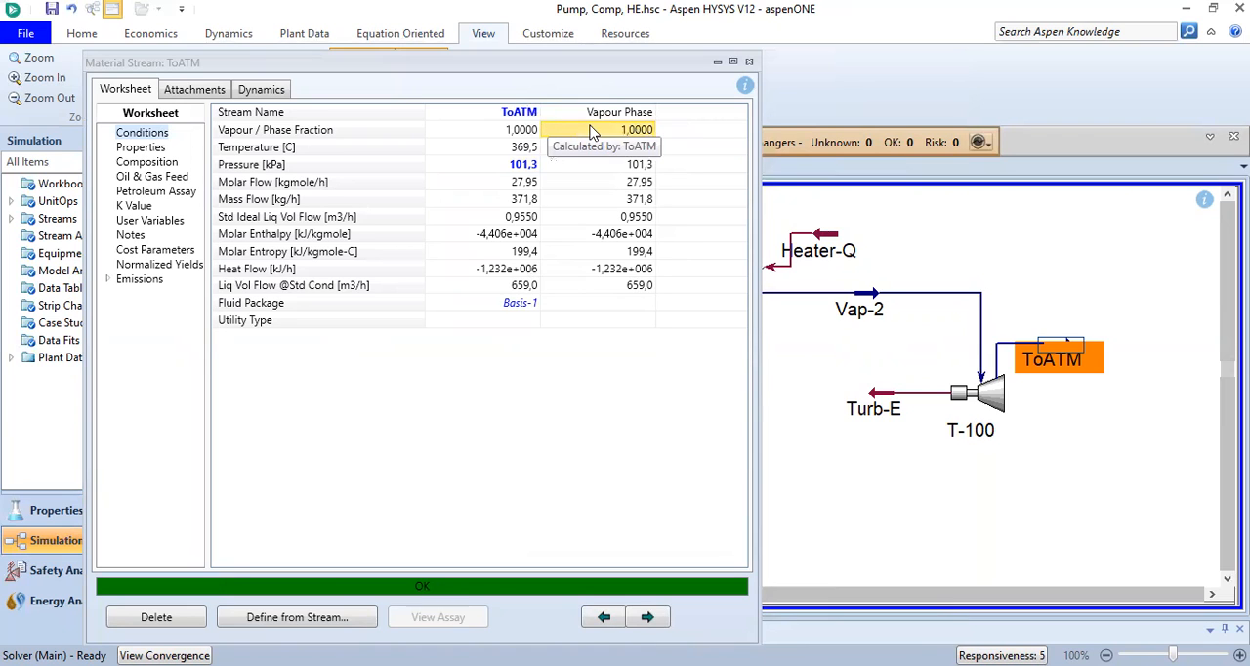
click(526, 147)
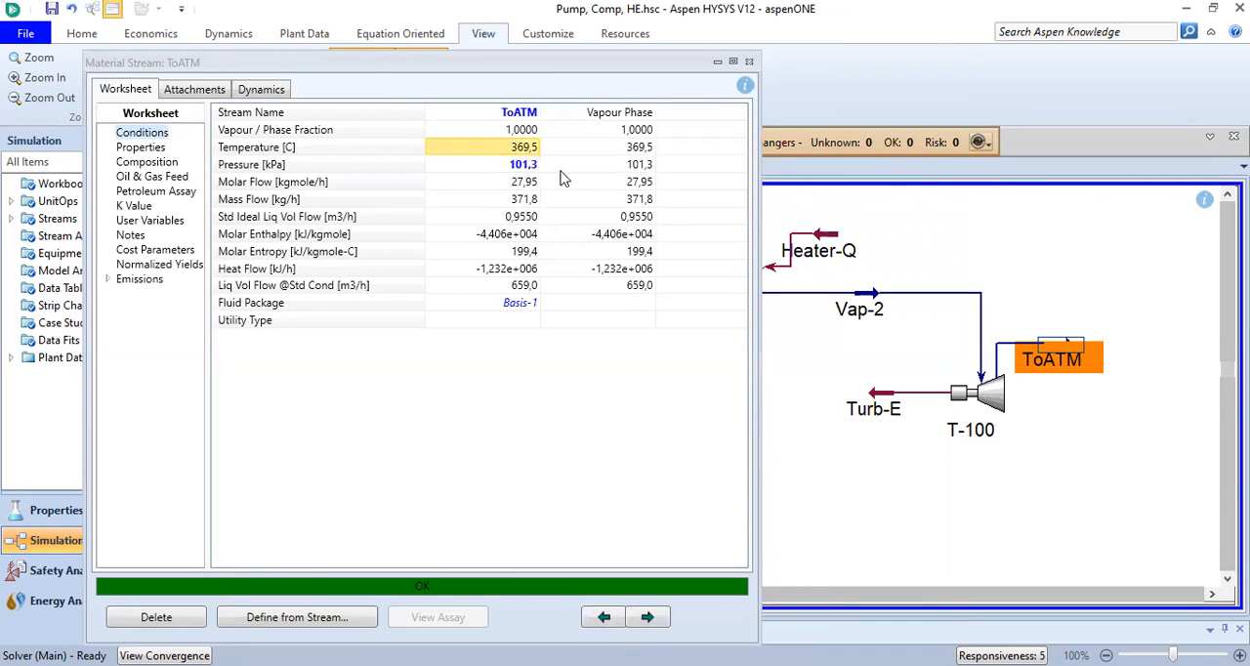
click(882, 300)
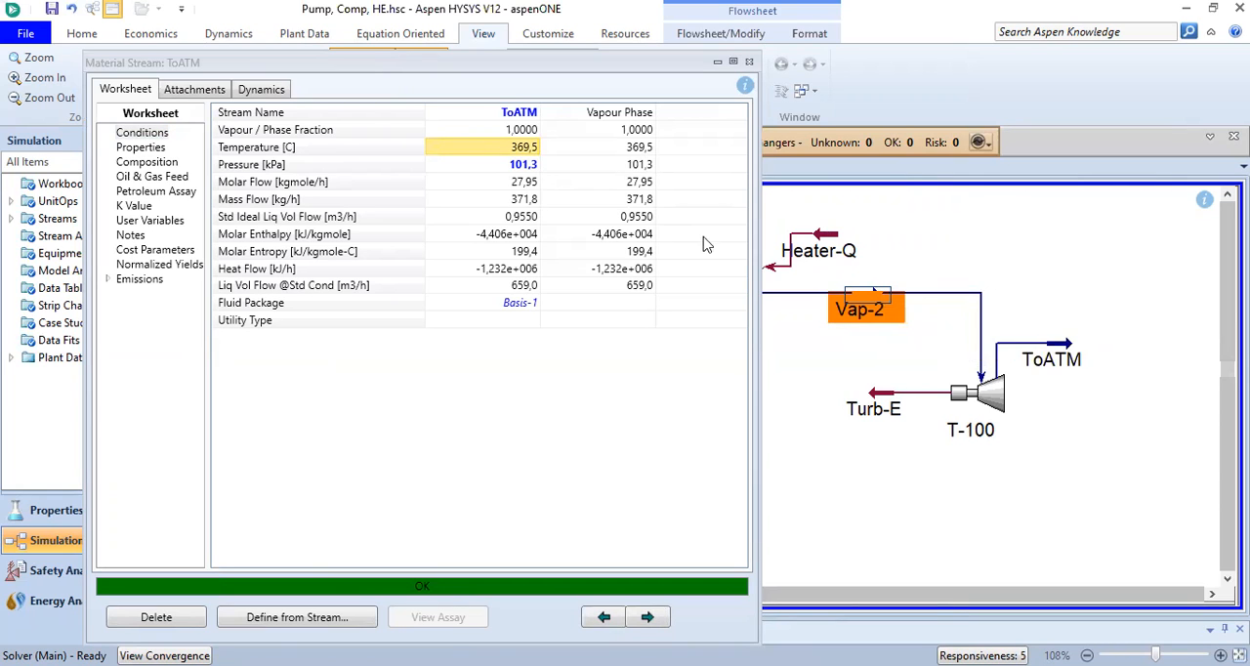
click(507, 168)
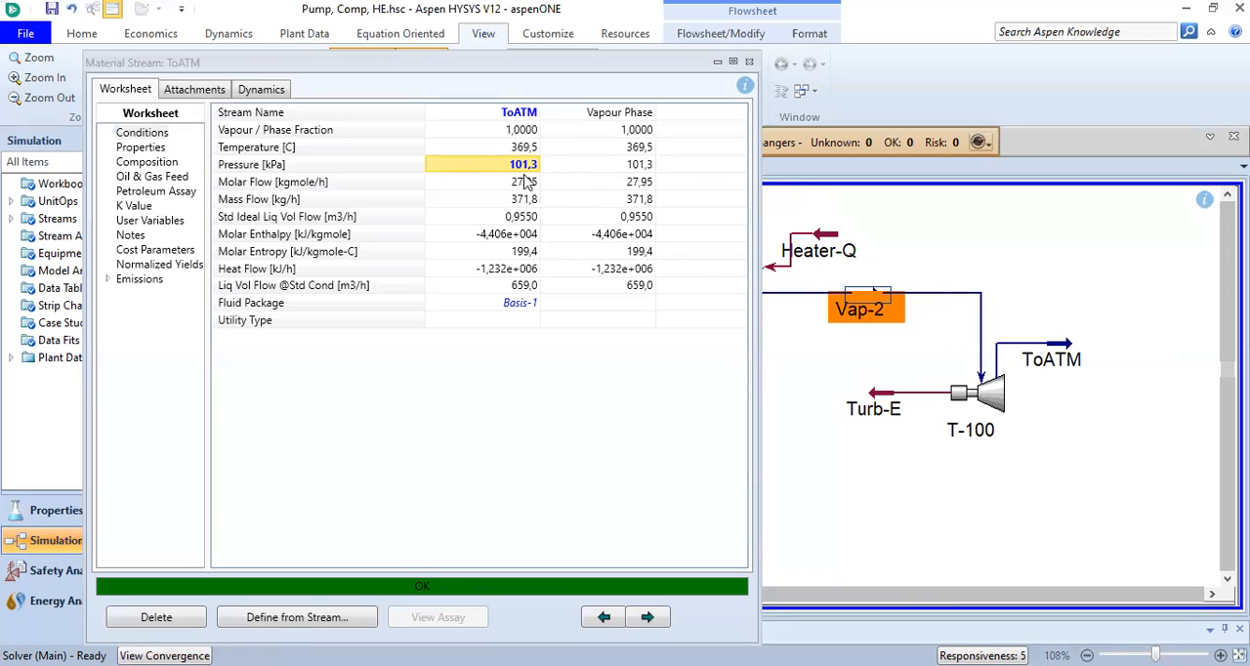
mouse_move(524, 178)
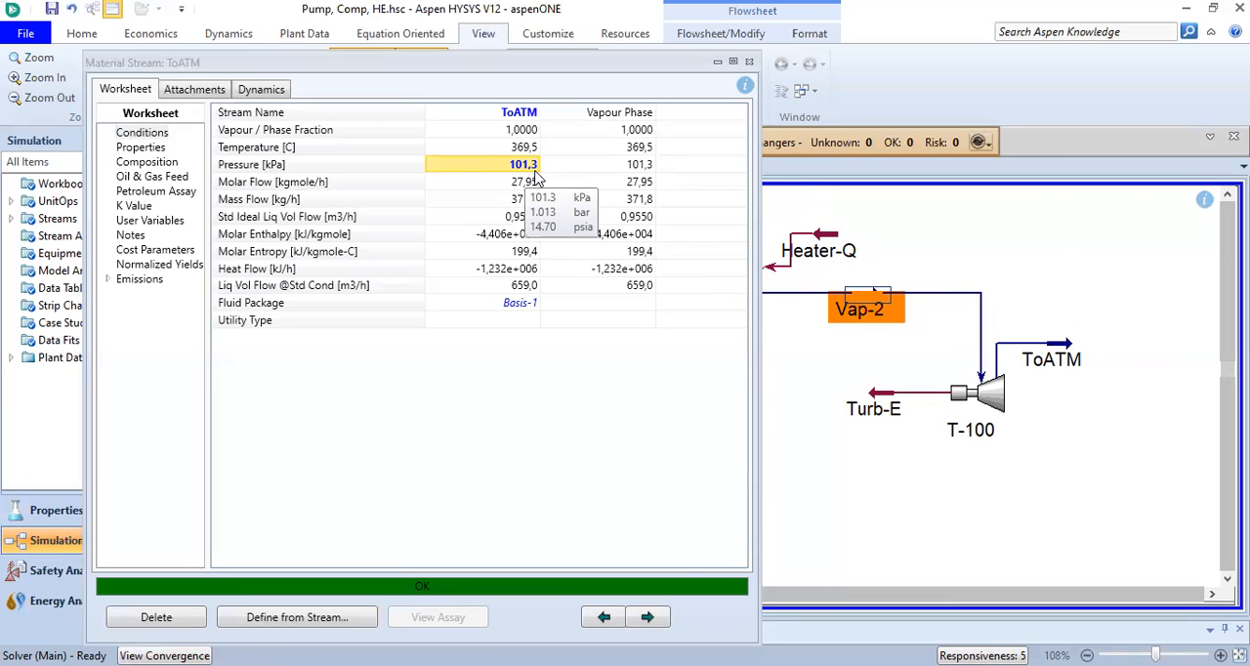
mouse_move(640, 176)
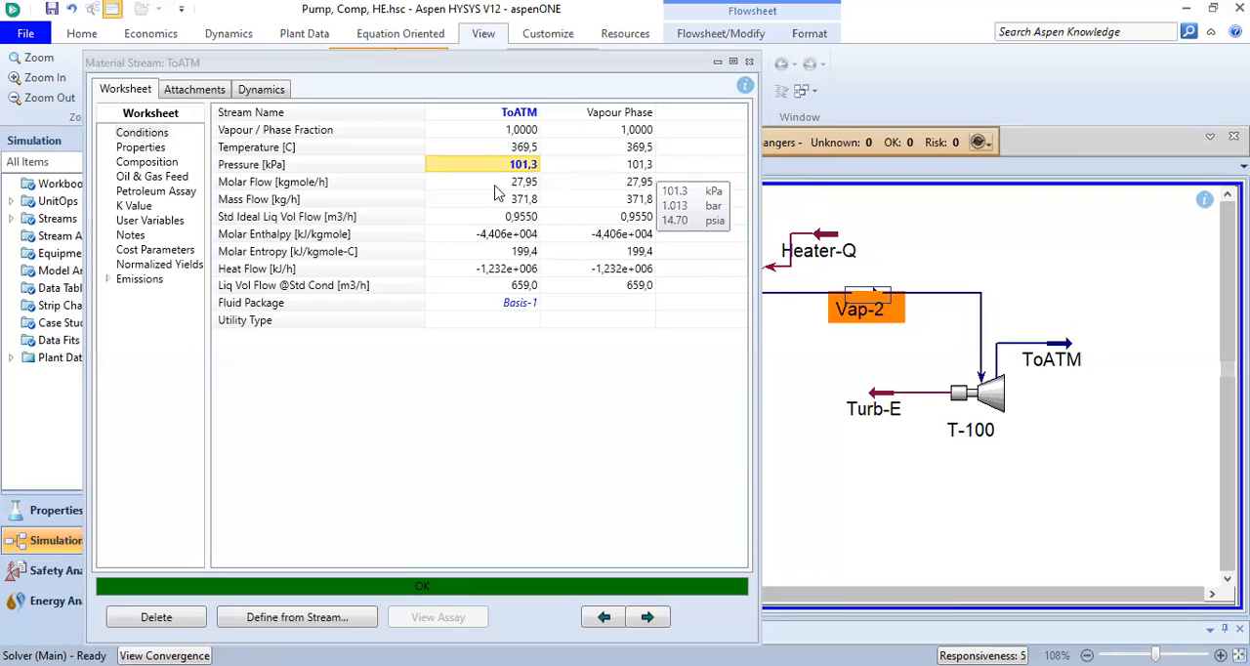
click(294, 187)
click(290, 202)
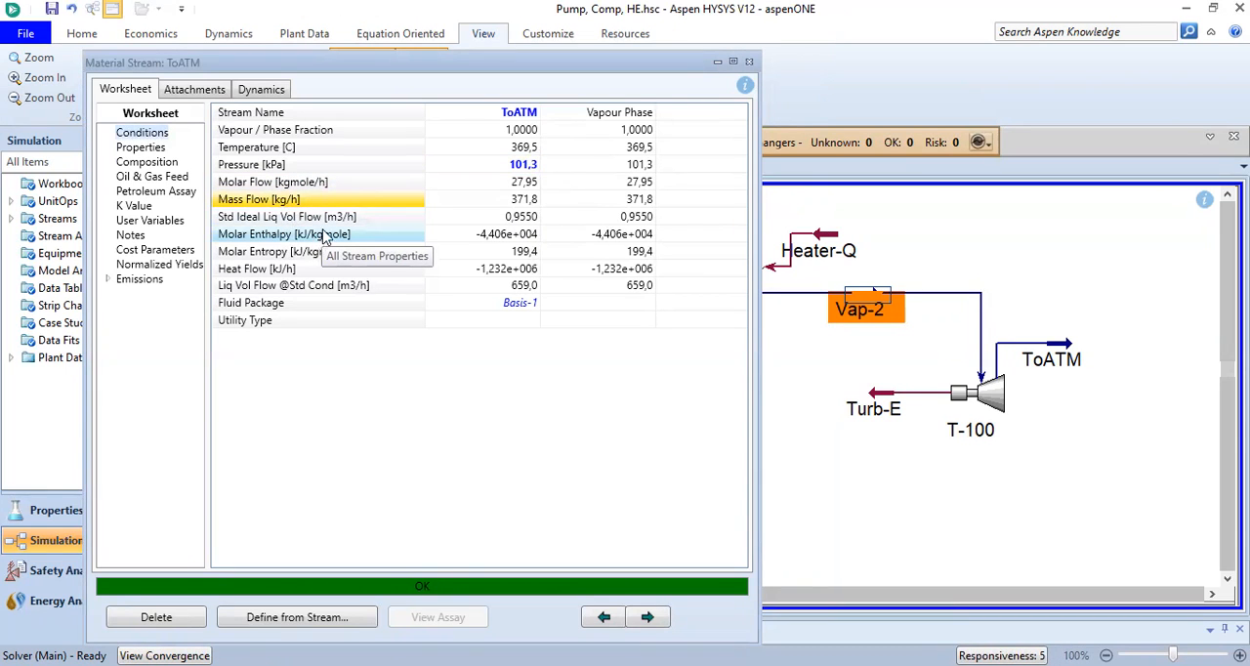
click(749, 63)
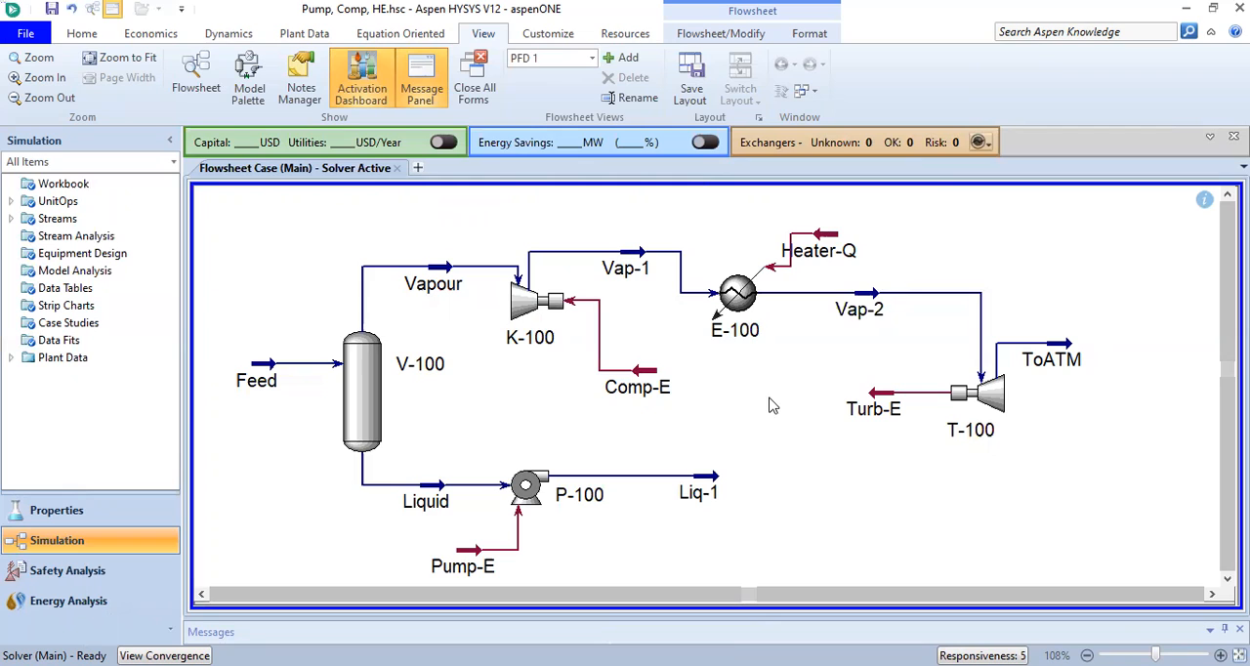
Inspect the Comp-E and Turb-E energy streams and the conditions along the vapour line from compressor K-100 to expander T-100
mouse_move(649, 379)
mouse_move(876, 397)
mouse_move(441, 296)
mouse_move(556, 314)
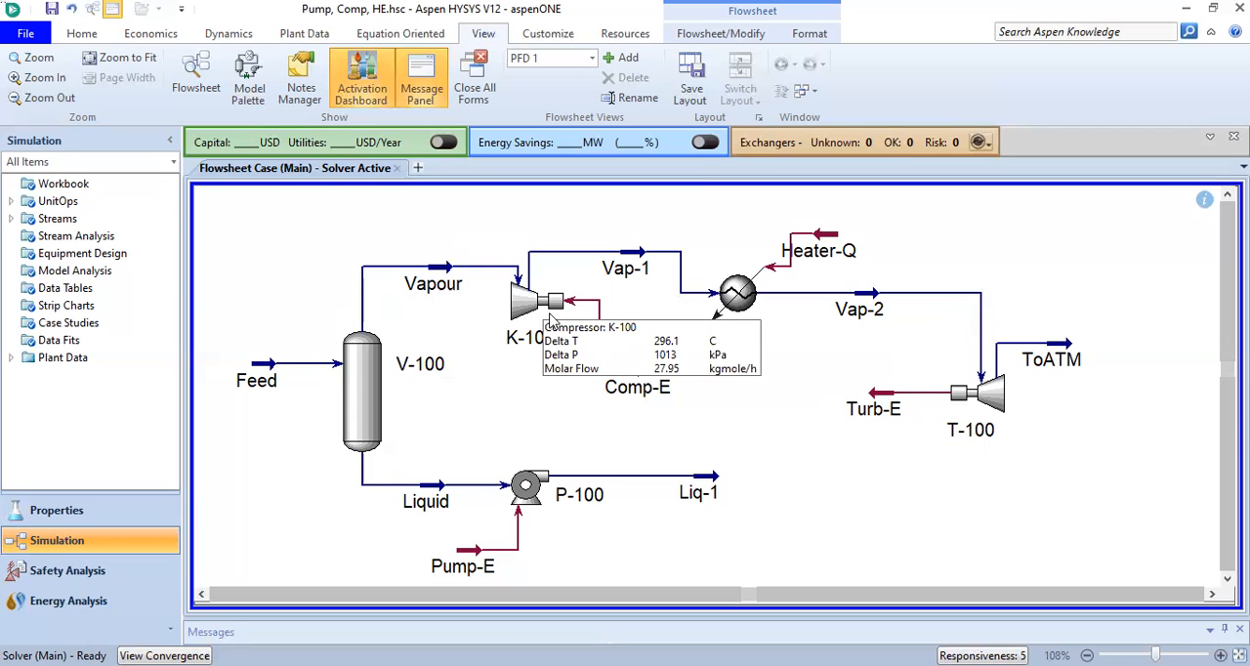
mouse_move(700, 310)
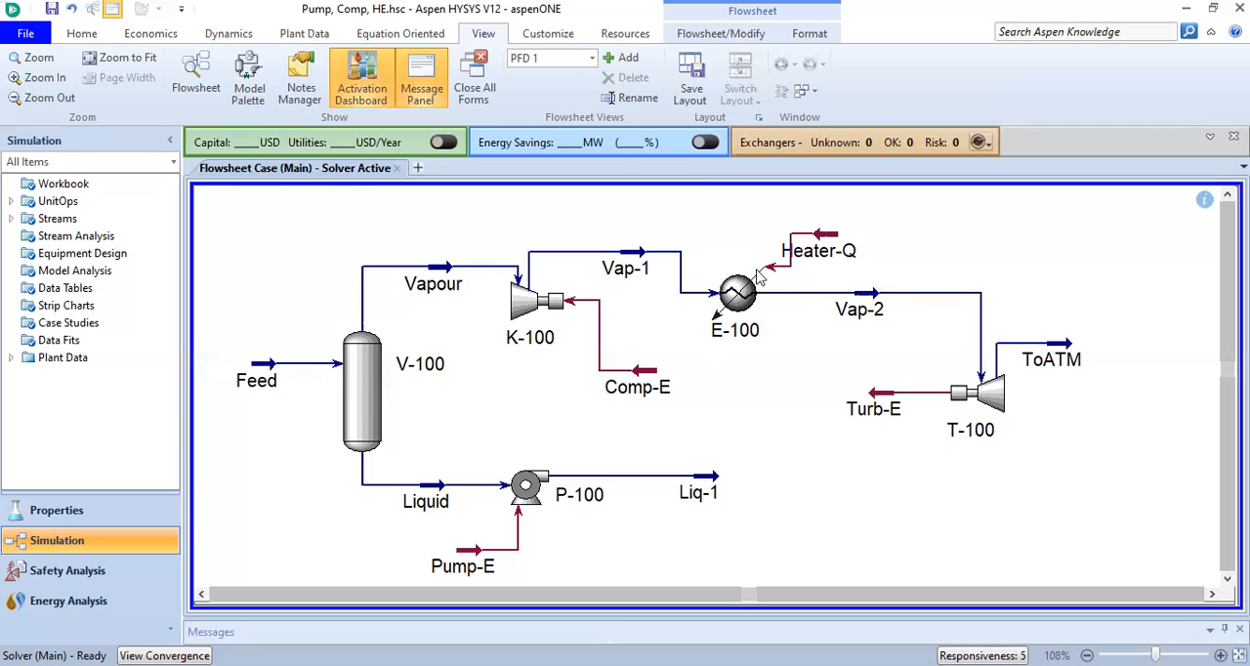
mouse_move(772, 293)
mouse_move(992, 384)
mouse_move(871, 415)
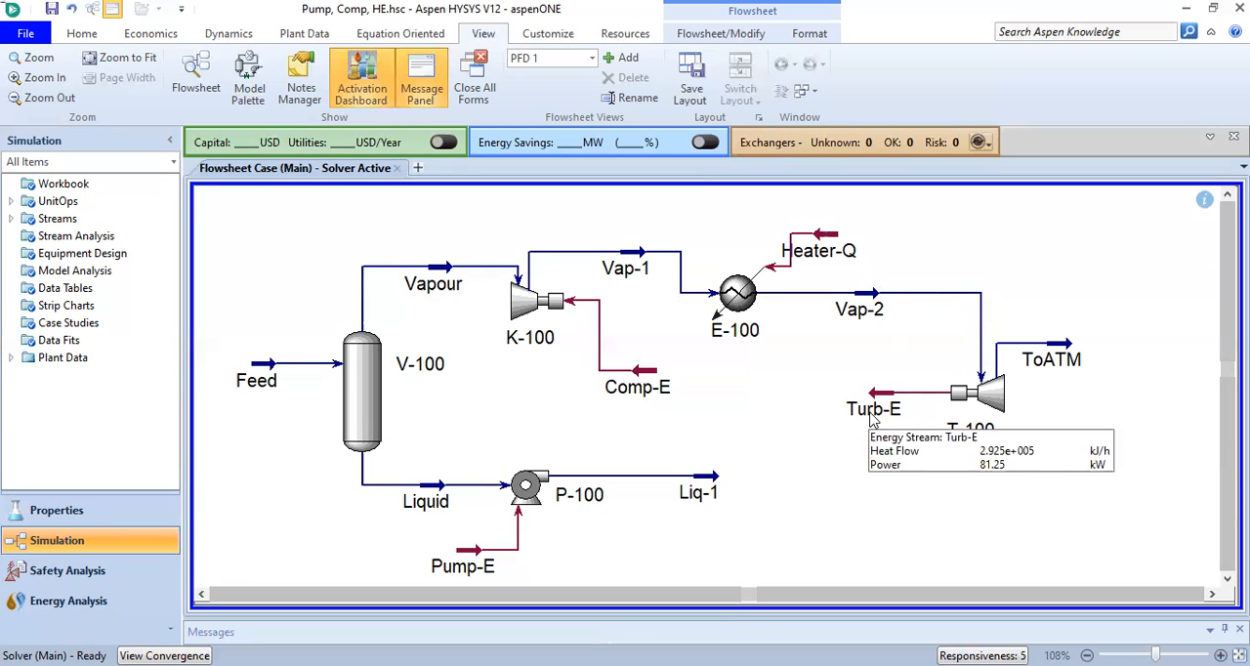